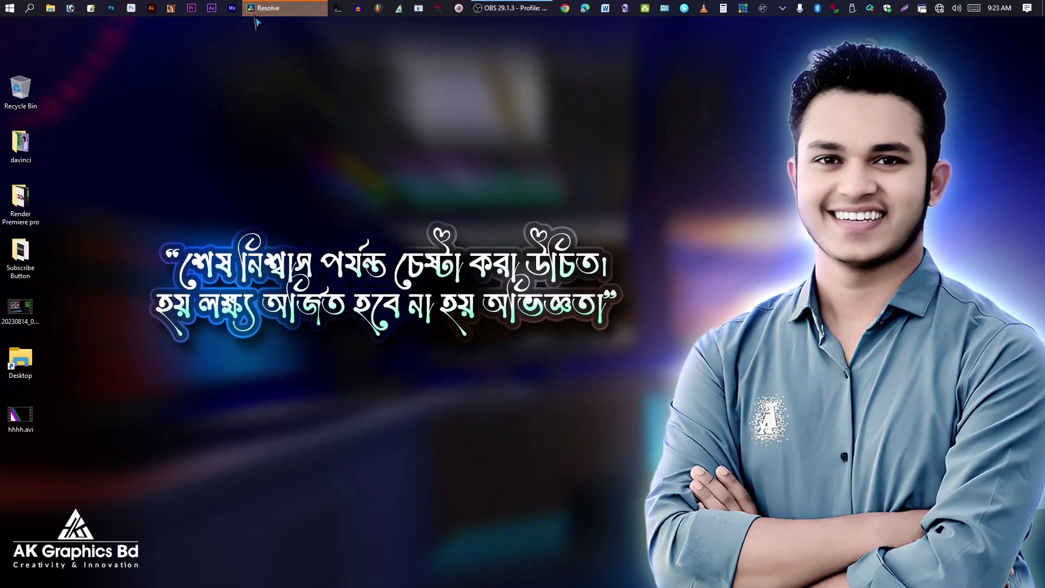
Step: Open DaVinci Resolve's project manager and create a new project with the name Untitled Project 9
{"action": "left_click", "coordinate": [255, 18]}
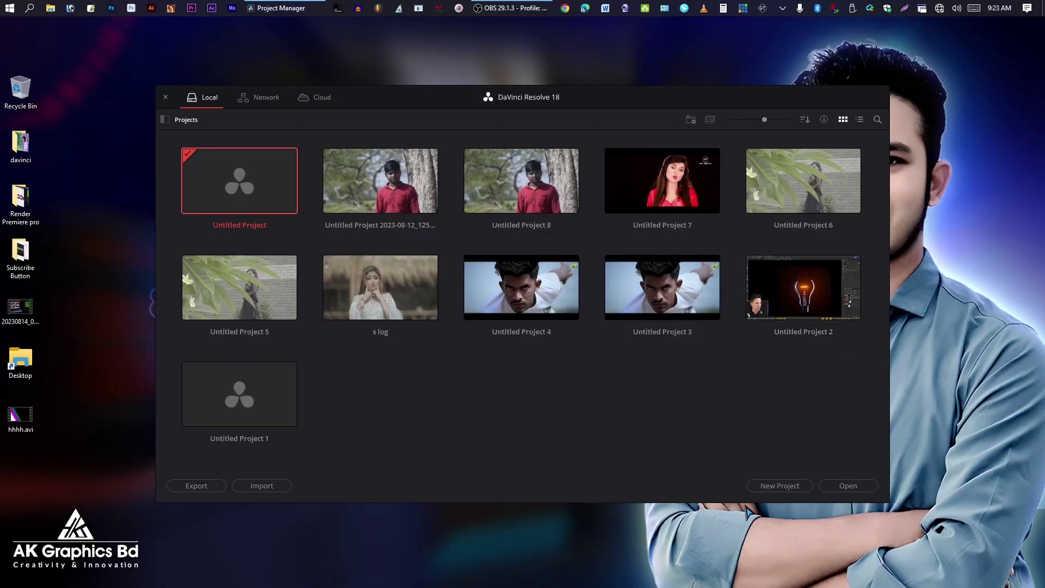
{"action": "left_click", "coordinate": [782, 491]}
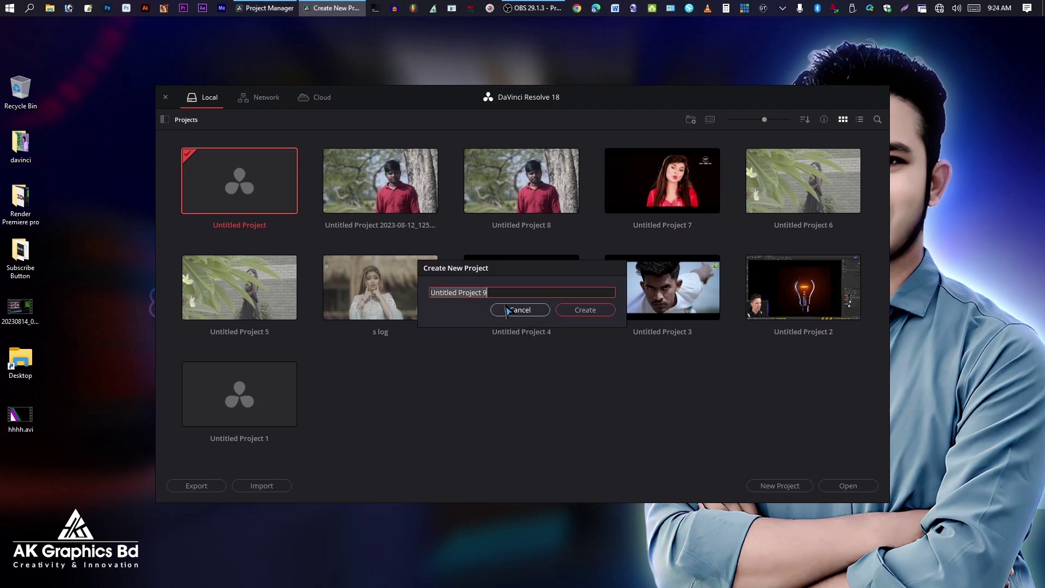
{"action": "left_click", "coordinate": [586, 314]}
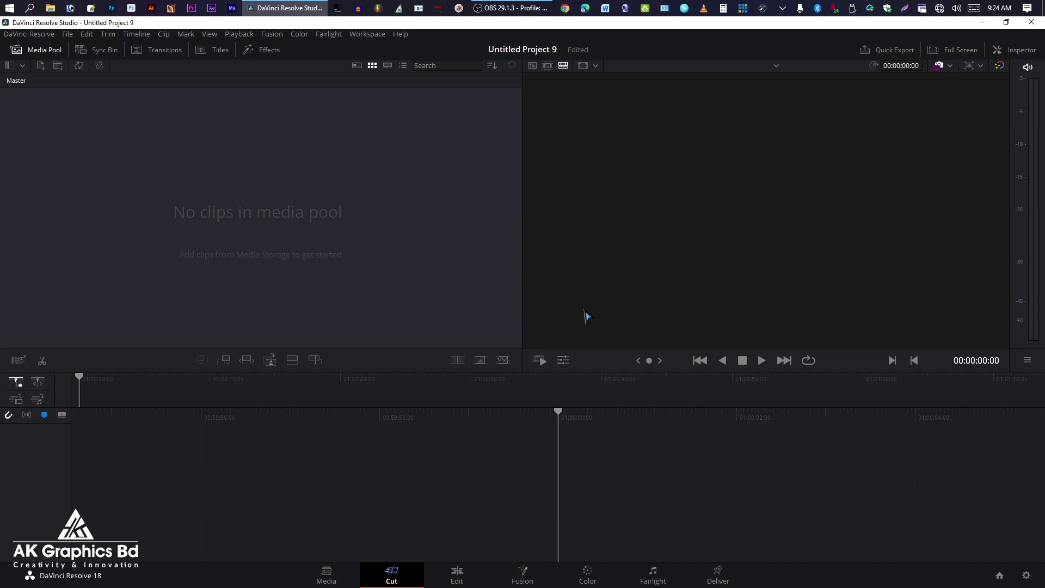
Step: Import the clips _DSC0102.MOV and _DSC0103.MOV into the media pool, changing the project frame rate to match them
{"action": "left_click", "coordinate": [326, 572]}
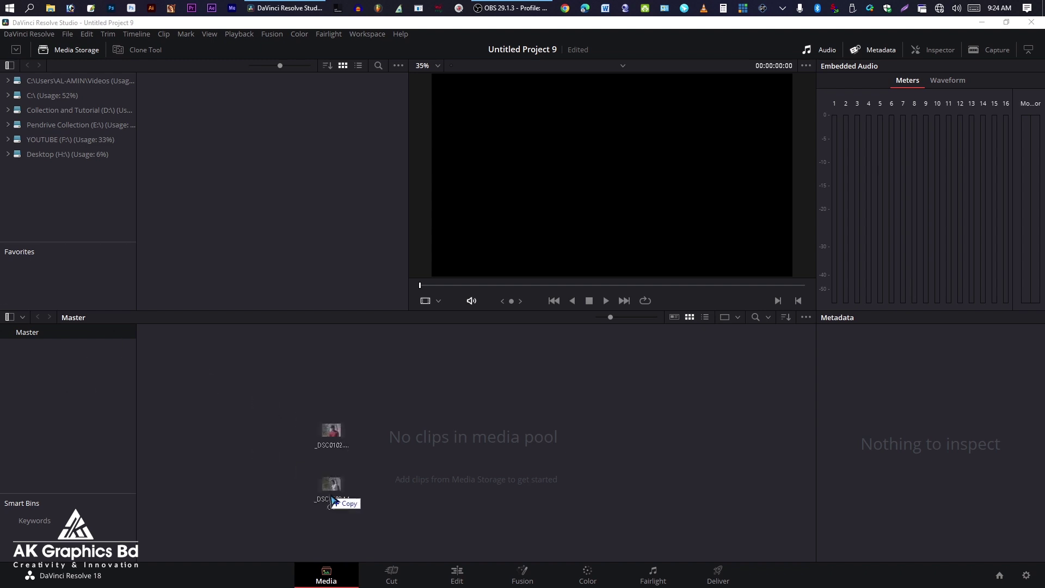
{"action": "left_click_drag", "start_coordinate": [327, 490], "coordinate": [343, 502]}
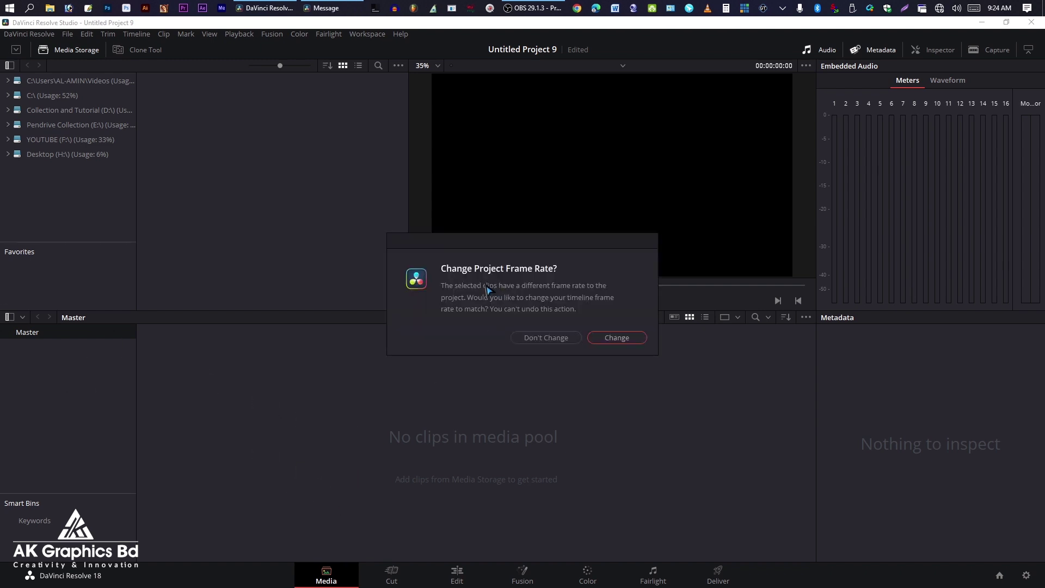
{"action": "left_click", "coordinate": [616, 338]}
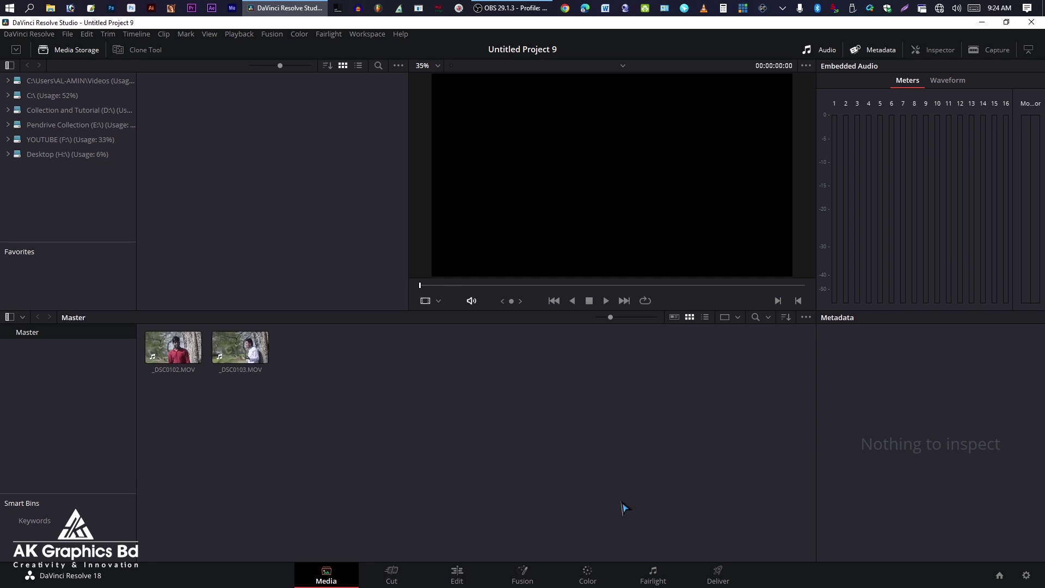
Step: Create an empty timeline named Timeline 1 on the Edit page using the project settings
{"action": "left_click", "coordinate": [474, 581]}
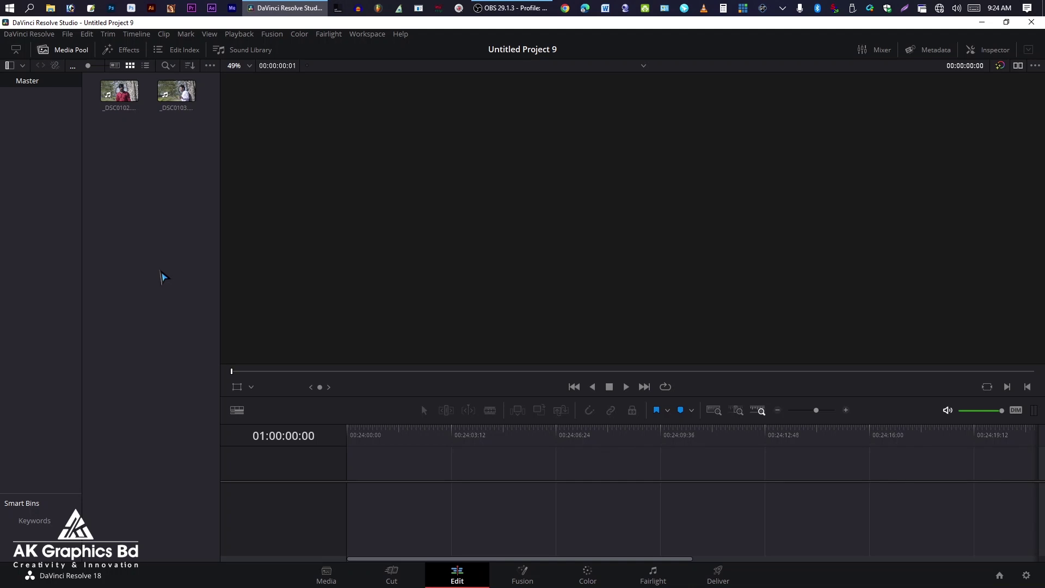
{"action": "left_click_drag", "start_coordinate": [116, 146], "coordinate": [181, 107]}
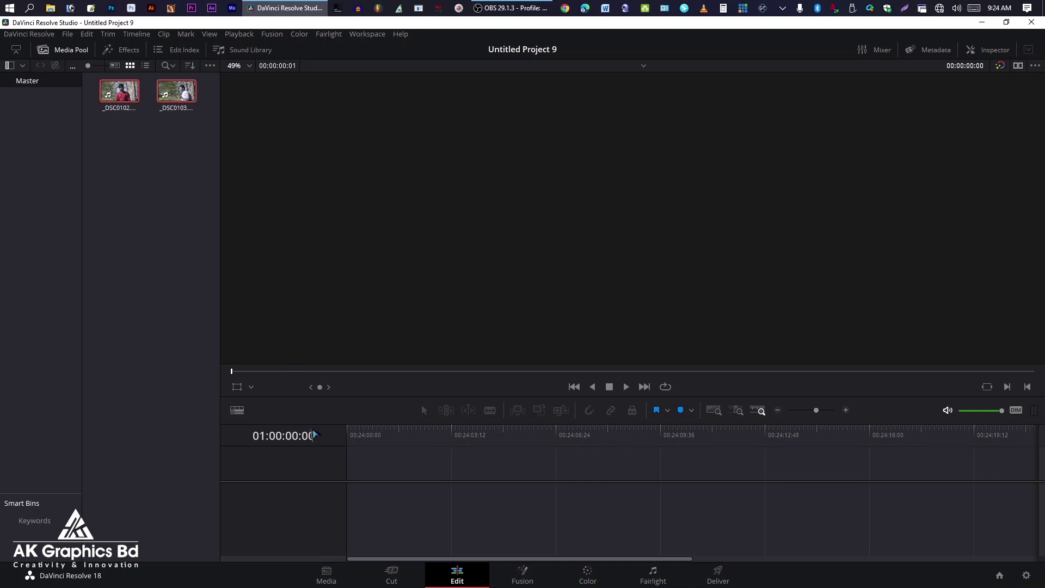
{"action": "key", "text": "ctrl+n"}
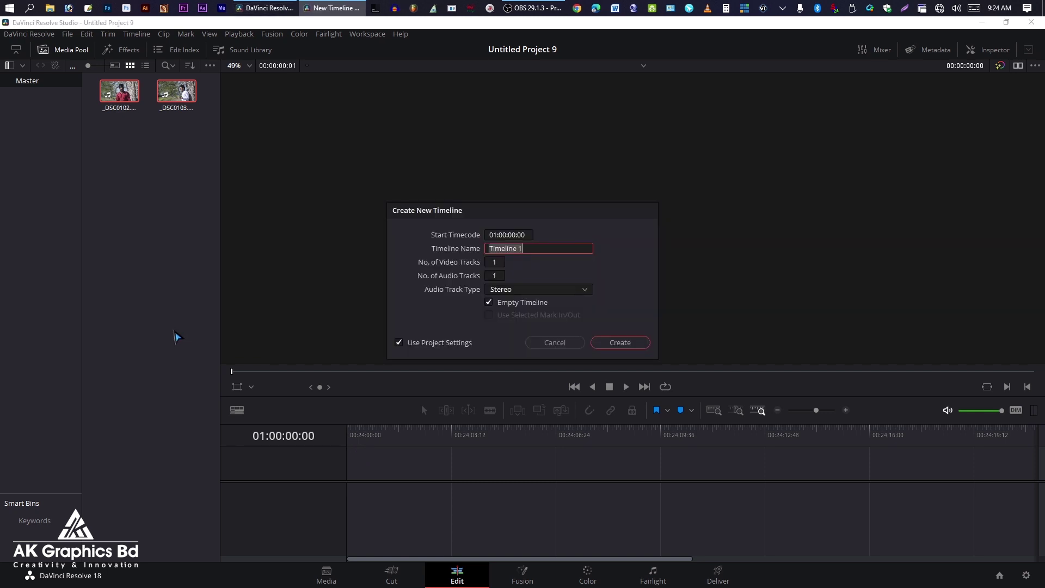
{"action": "left_click", "coordinate": [620, 342]}
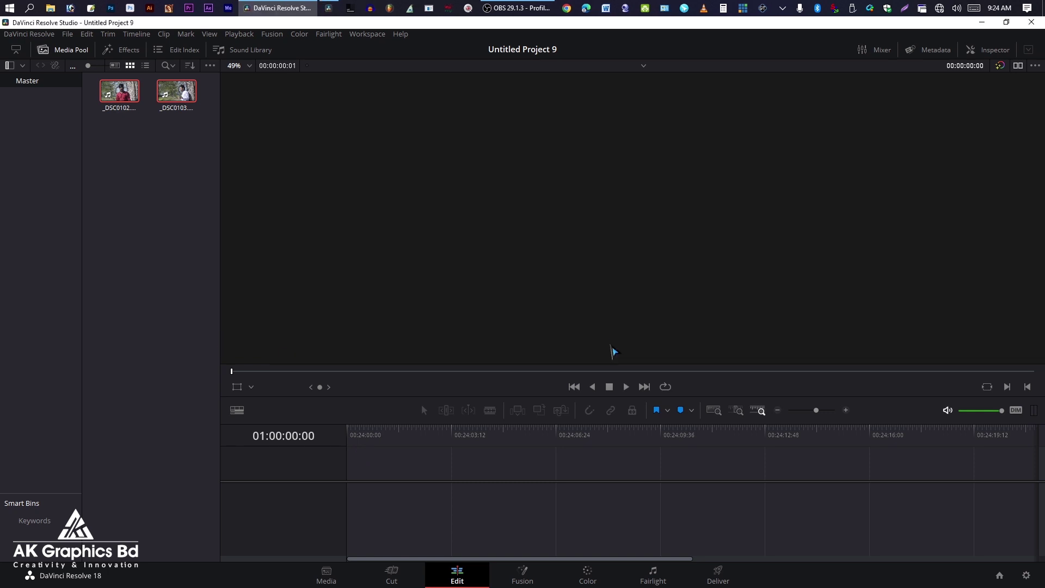
Step: Place both _DSC clips on Timeline 1 and move the playhead to 01:00:04:20 in the second clip
{"action": "left_click", "coordinate": [180, 92]}
{"action": "left_click", "coordinate": [121, 92], "text": "ctrl"}
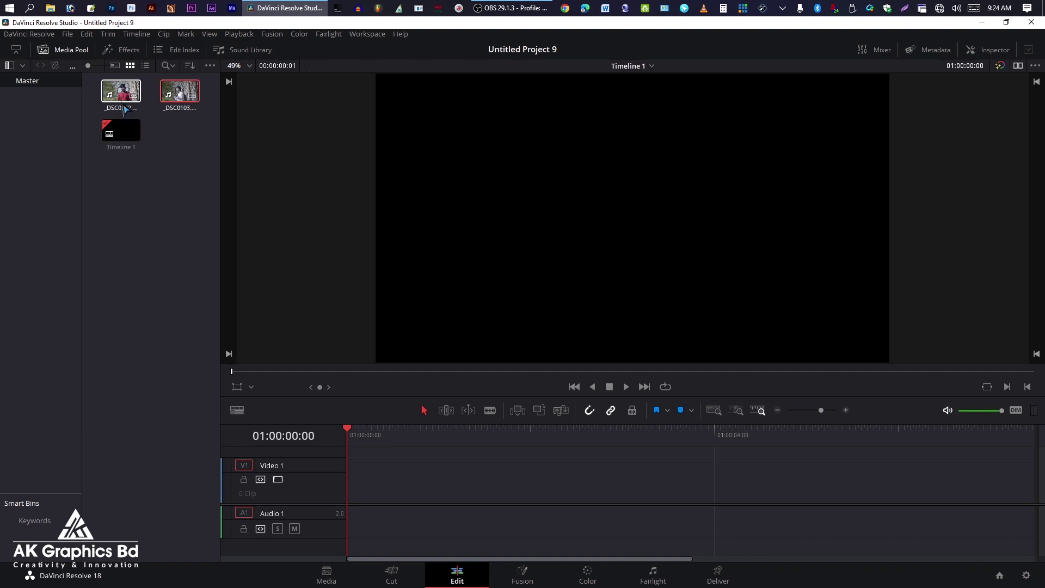
{"action": "left_click_drag", "start_coordinate": [161, 97], "coordinate": [351, 503]}
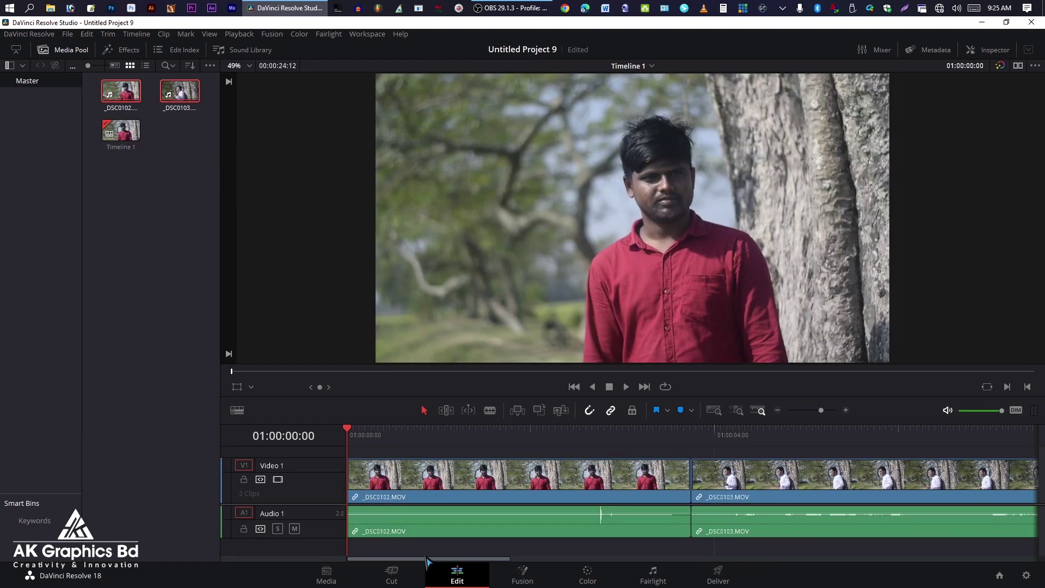
{"action": "left_click", "coordinate": [735, 441]}
{"action": "left_click", "coordinate": [744, 442]}
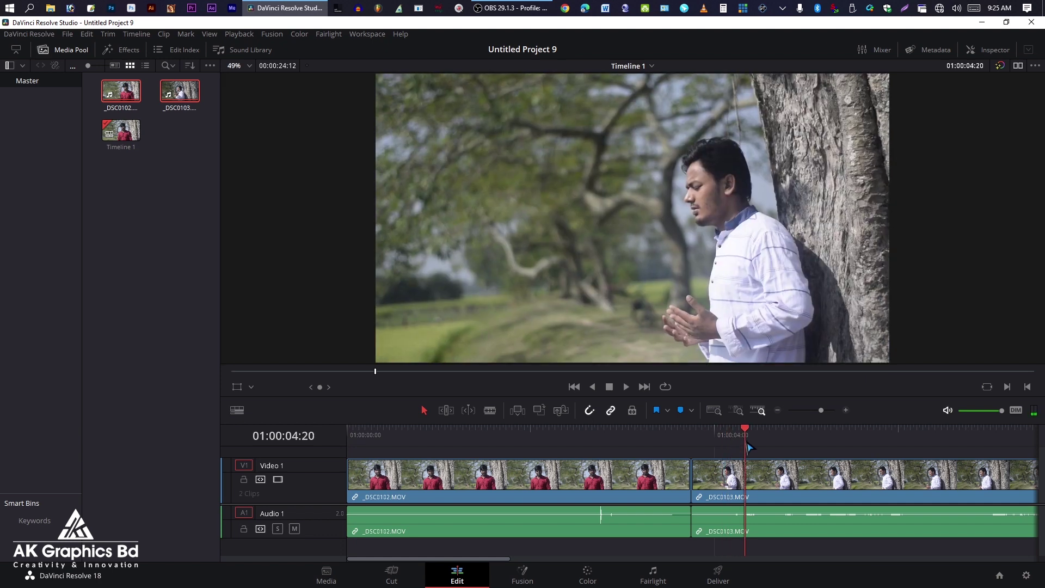
Step: Unlink the audio from both timeline clips and delete it from track Audio 1
{"action": "left_click_drag", "start_coordinate": [640, 548], "coordinate": [725, 536]}
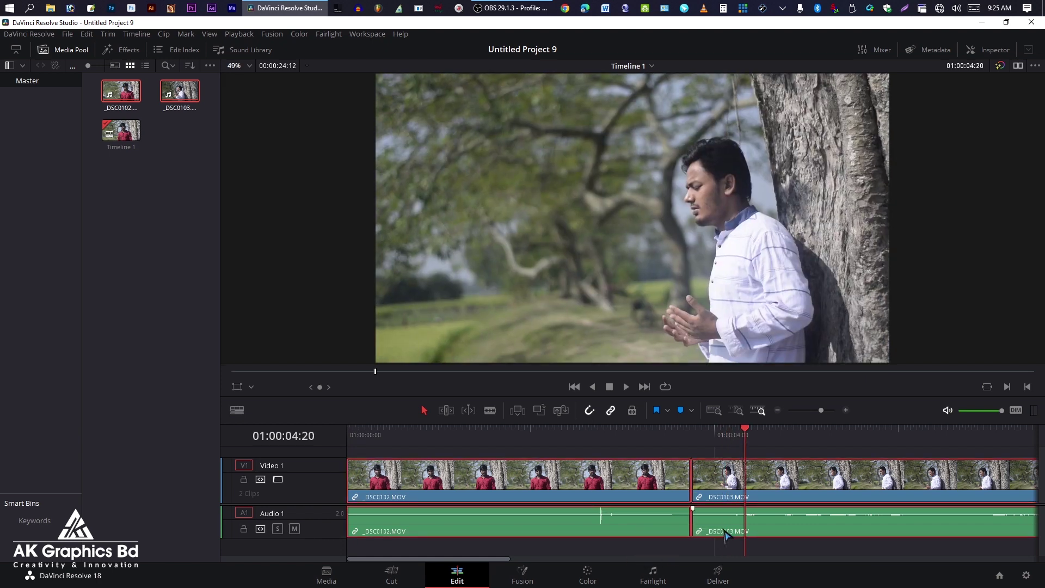
{"action": "right_click", "coordinate": [725, 536]}
{"action": "left_click", "coordinate": [650, 460]}
{"action": "left_click", "coordinate": [729, 495]}
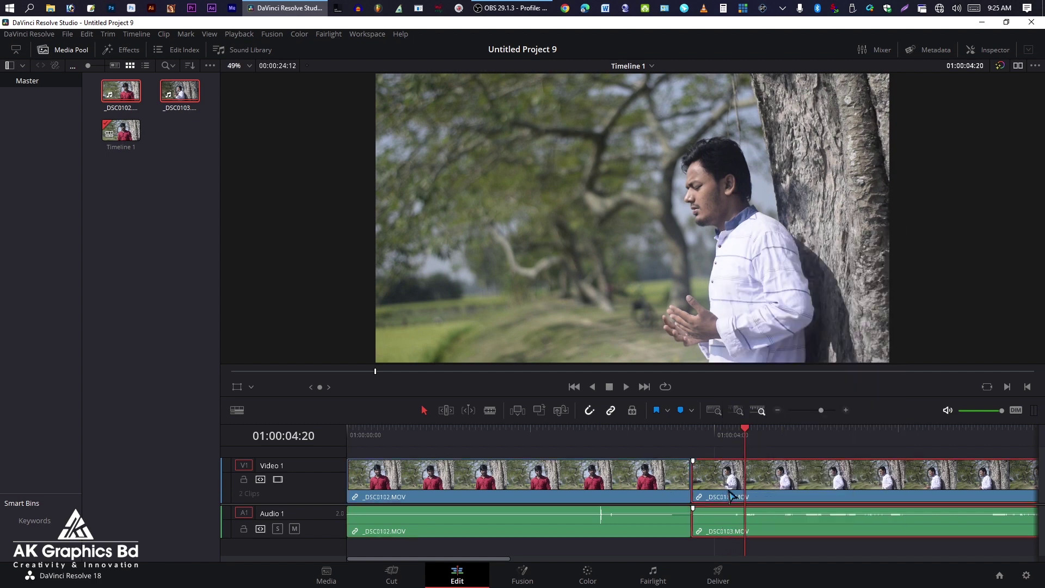
{"action": "right_click", "coordinate": [730, 495]}
{"action": "left_click", "coordinate": [762, 480]}
{"action": "left_click", "coordinate": [674, 536]}
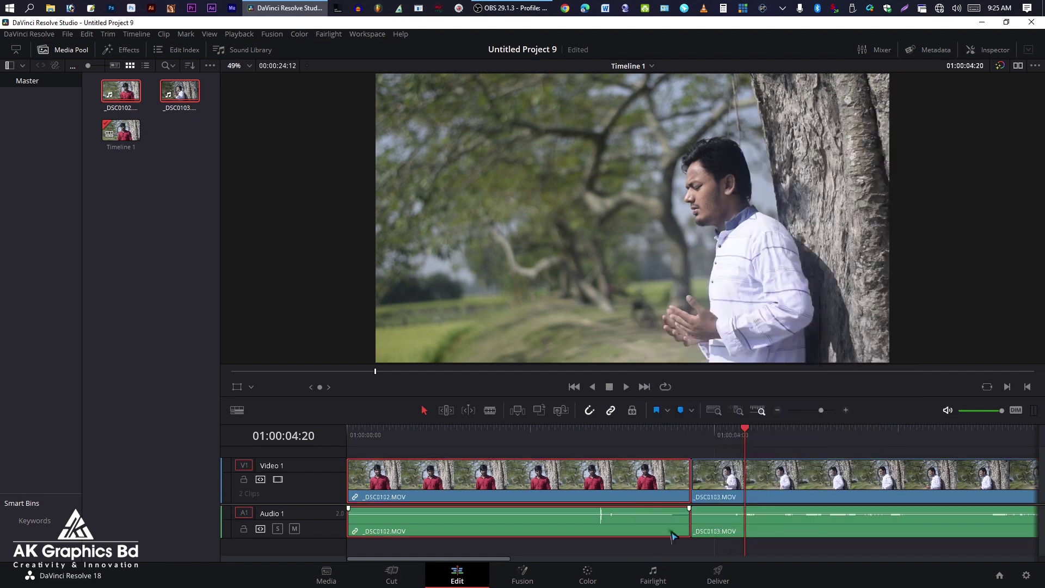
{"action": "left_click", "coordinate": [674, 536]}
{"action": "key", "text": "Delete"}
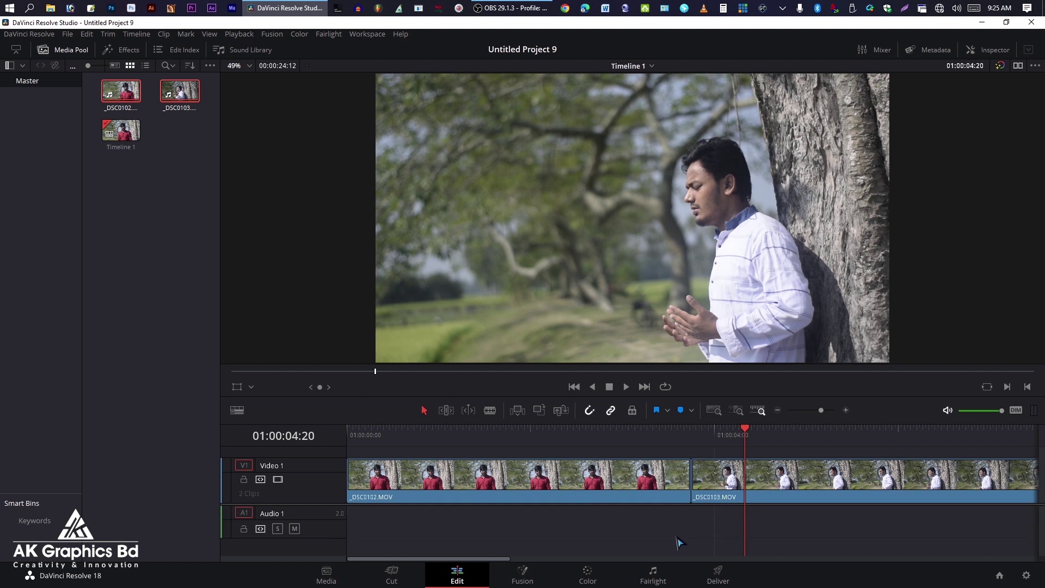
Step: Switch to the Color page and add a serial node after node 01 on the second clip
{"action": "left_click", "coordinate": [559, 478]}
{"action": "left_click", "coordinate": [601, 579]}
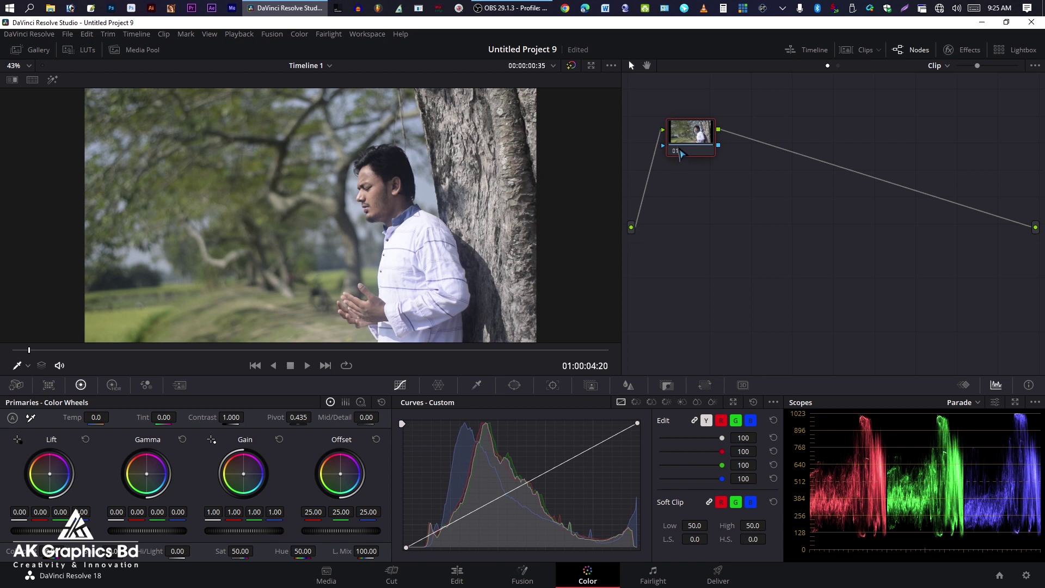
{"action": "right_click", "coordinate": [680, 154]}
{"action": "left_click", "coordinate": [672, 210]}
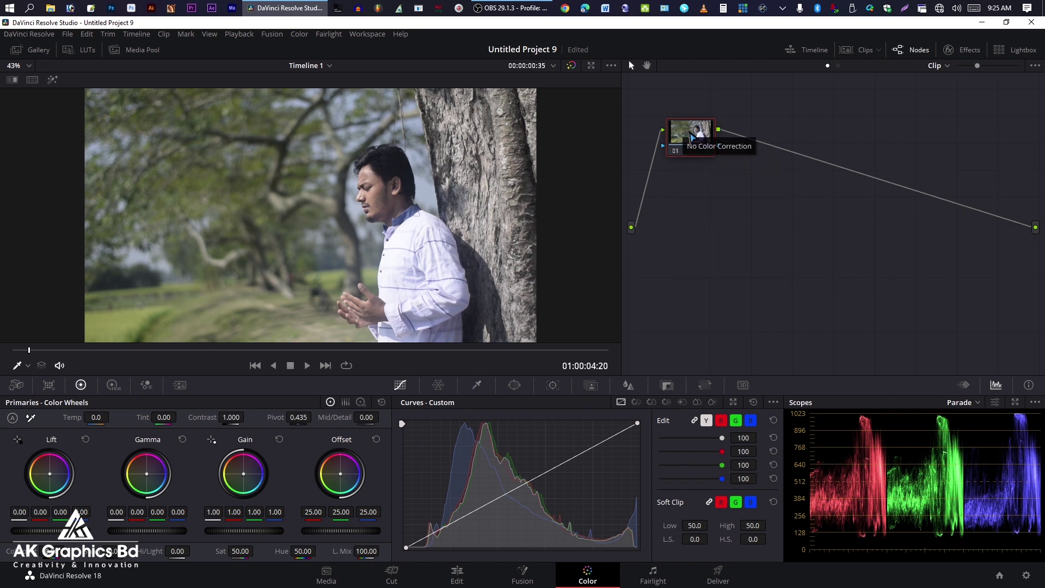
{"action": "right_click", "coordinate": [689, 133]}
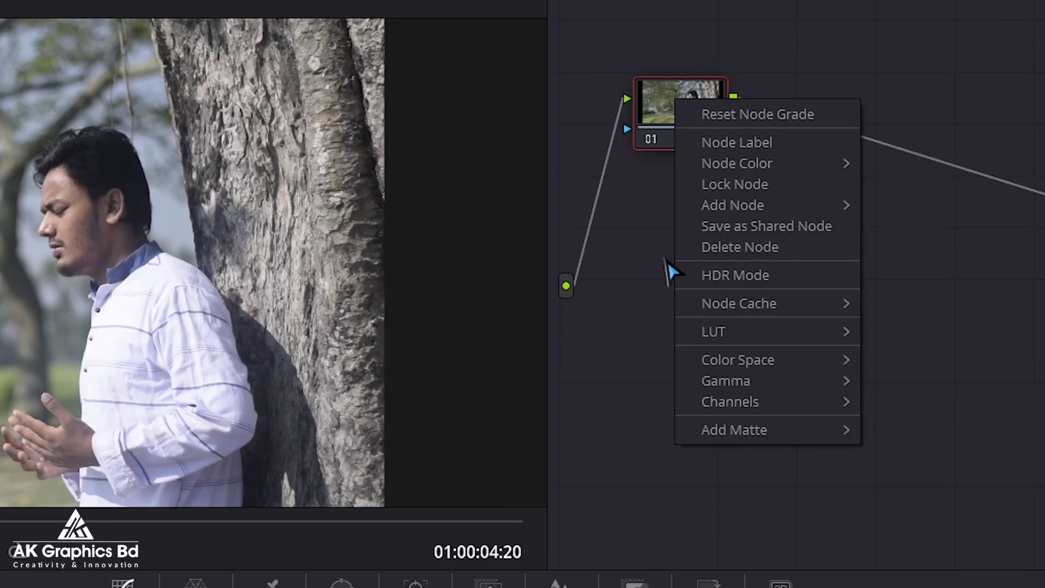
{"action": "mouse_move", "coordinate": [800, 206]}
{"action": "left_click", "coordinate": [898, 207]}
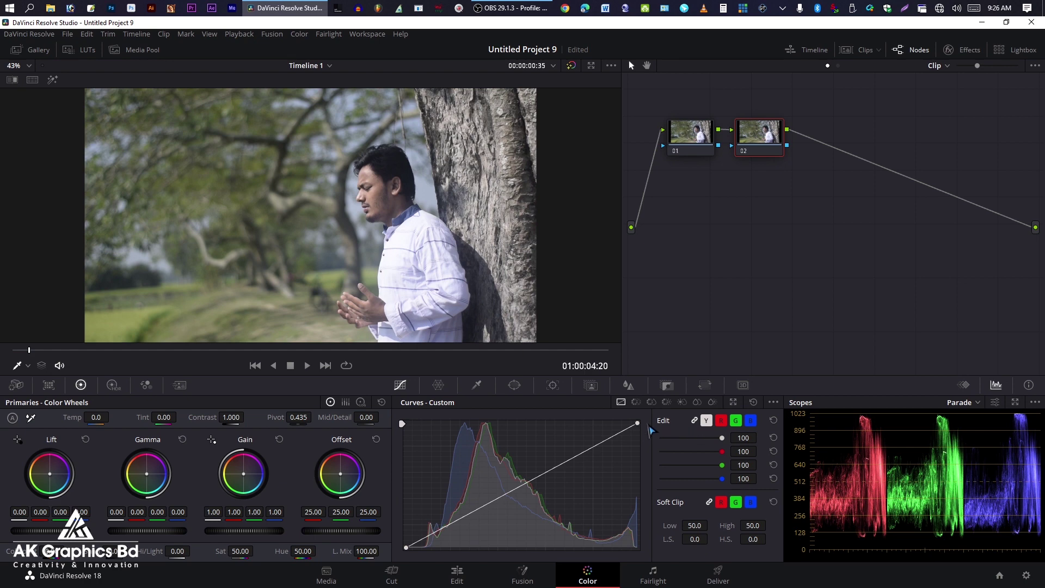
Step: Raise contrast in node 02 with the custom curve by moving the white and black points inward and lifting the midtones slightly
{"action": "left_click_drag", "start_coordinate": [641, 426], "coordinate": [623, 425]}
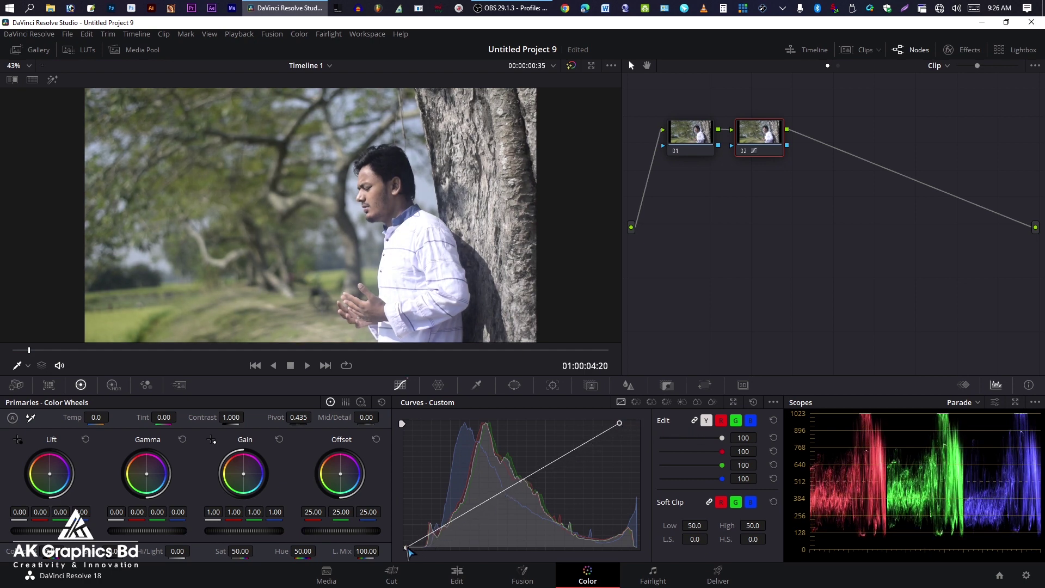
{"action": "left_click_drag", "start_coordinate": [409, 549], "coordinate": [441, 556]}
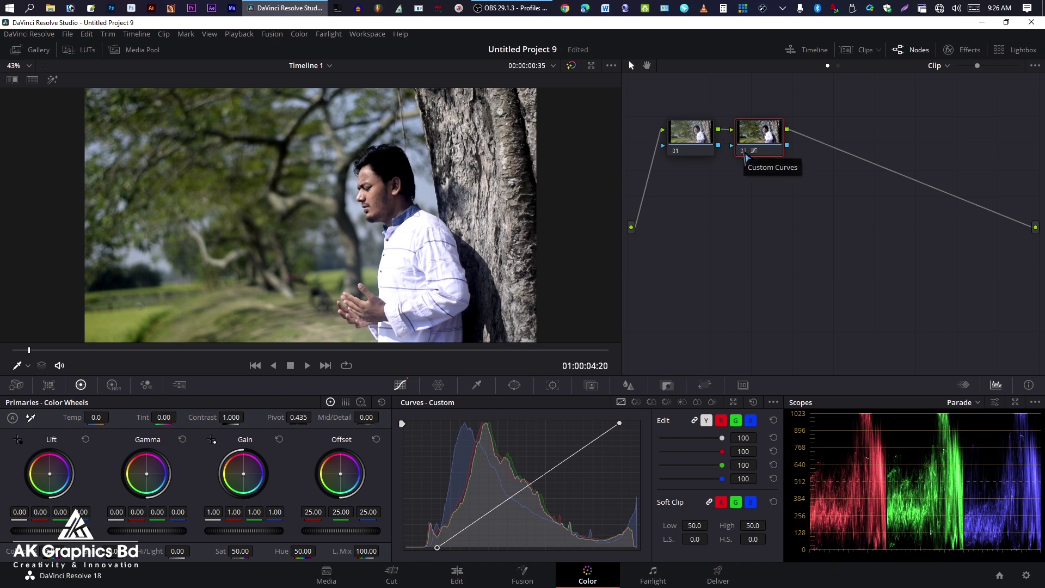
{"action": "left_click", "coordinate": [509, 490]}
{"action": "left_click_drag", "start_coordinate": [510, 493], "coordinate": [502, 489]}
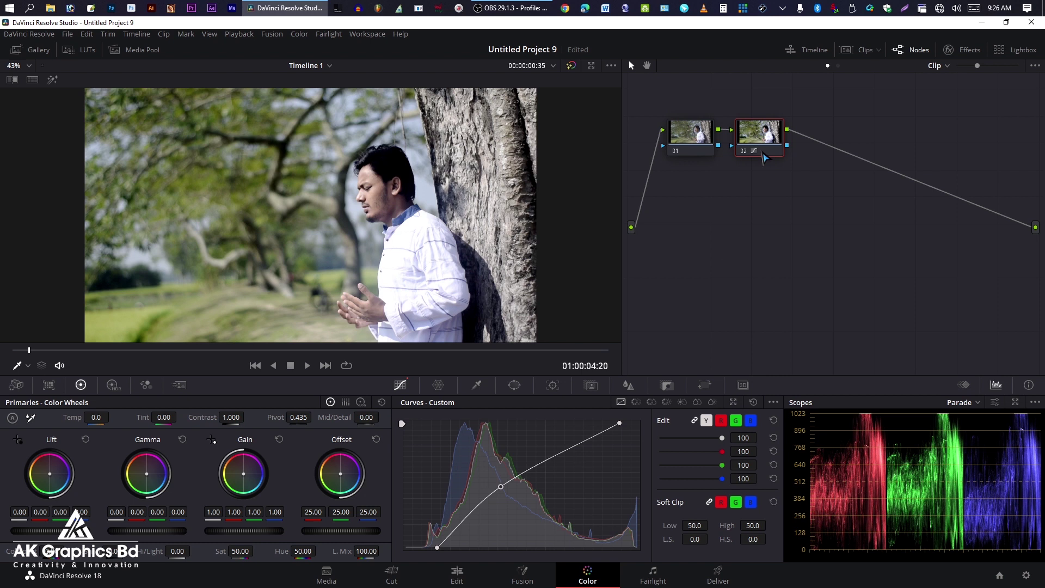
Step: Add a third serial node and shift its gain to red 1.06, green 0.97 and blue 1.11
{"action": "key", "text": "alt+s"}
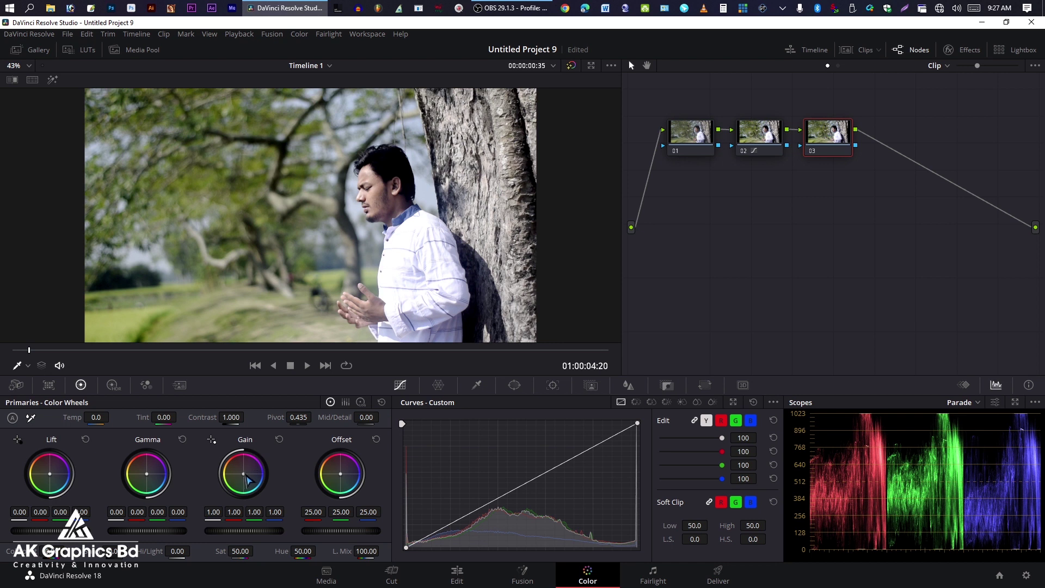
{"action": "left_click_drag", "start_coordinate": [246, 480], "coordinate": [251, 475]}
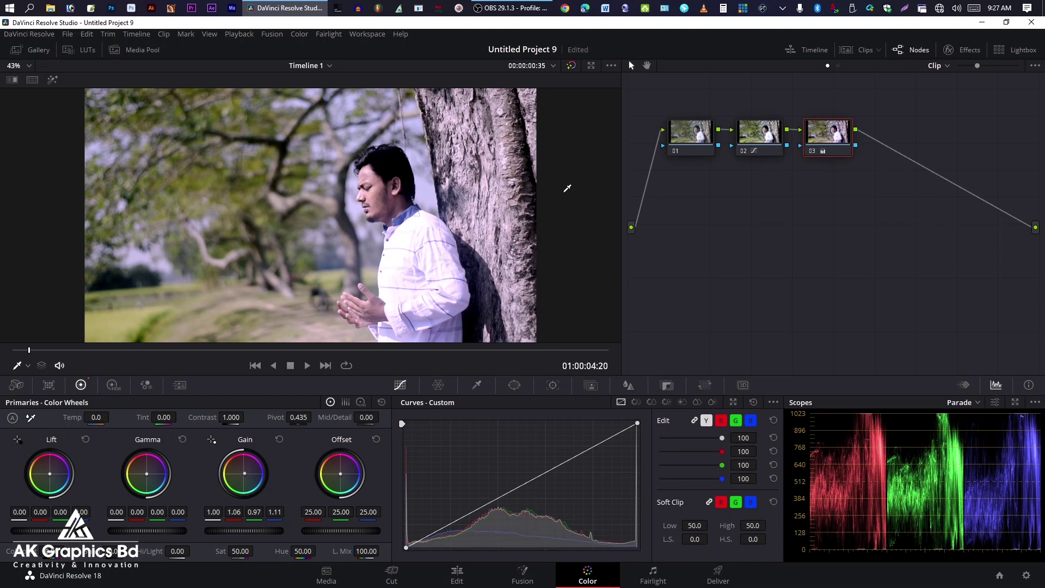
Step: Add a fourth serial node with saturation 72.40, and compare the image with the whole grade off and on
{"action": "key", "text": "alt+s"}
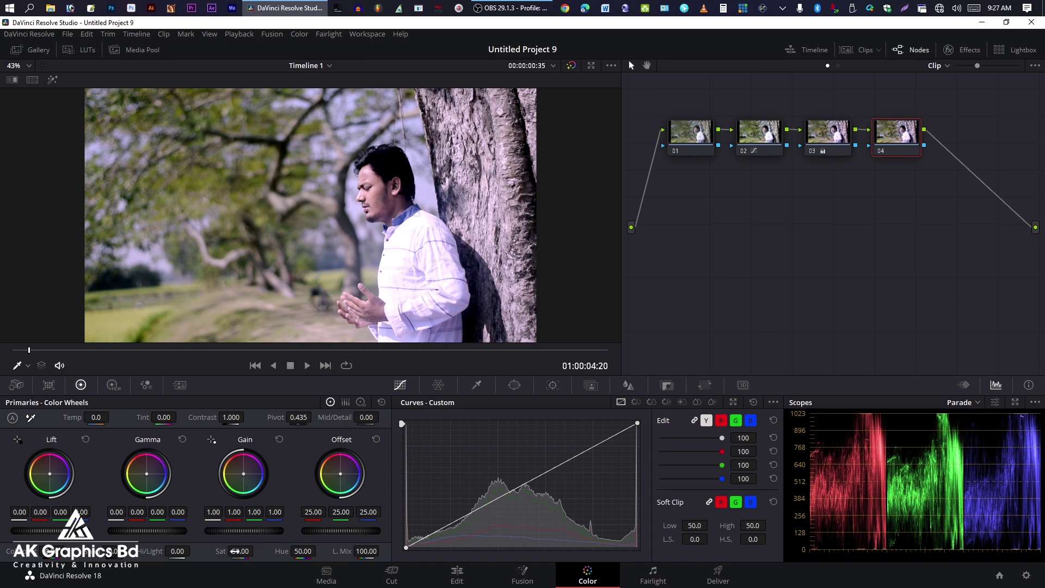
{"action": "left_click_drag", "start_coordinate": [235, 552], "coordinate": [257, 550]}
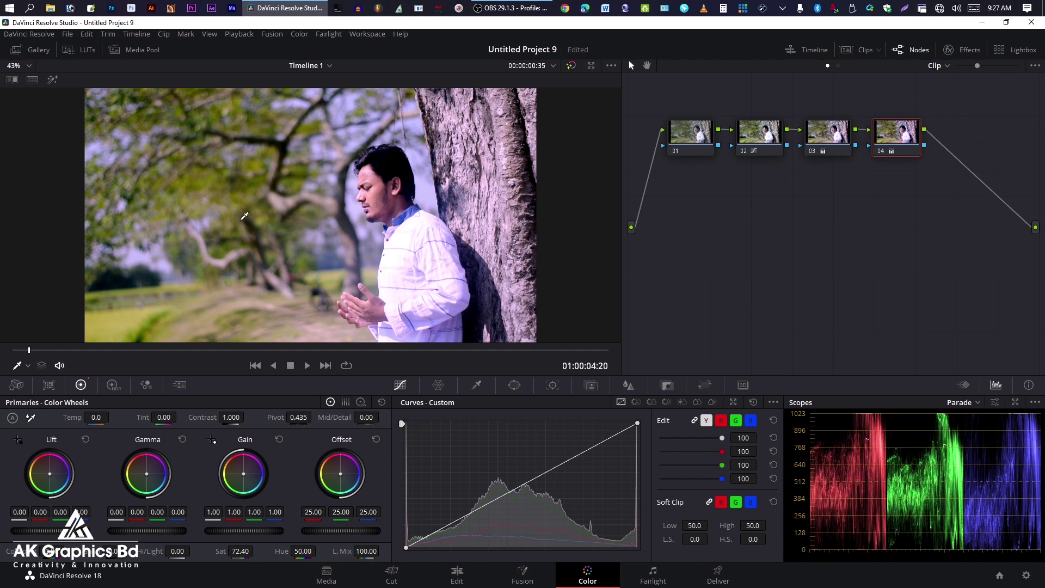
{"action": "key", "text": "shift+d"}
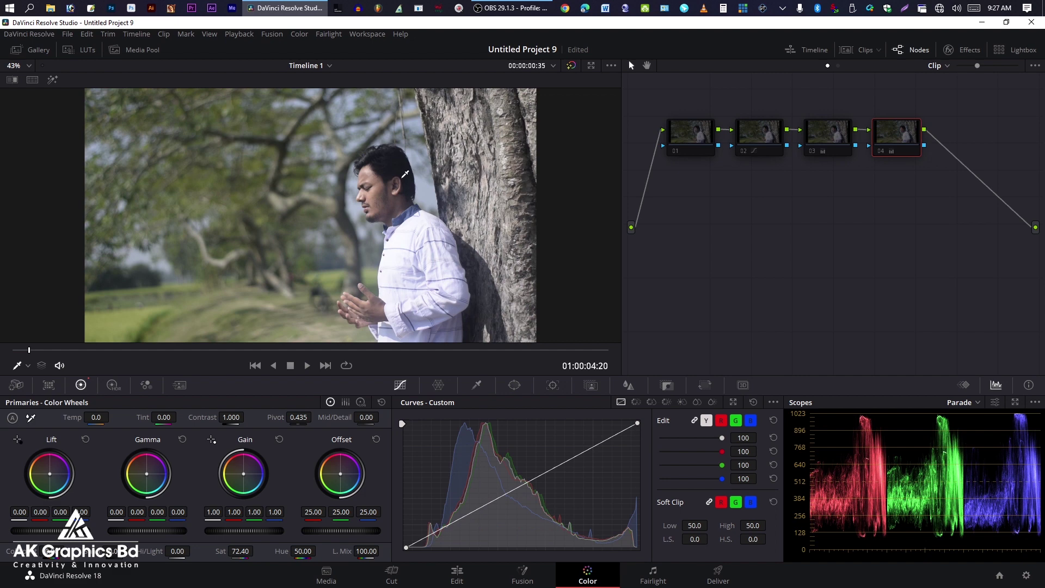
{"action": "key", "text": "shift+d"}
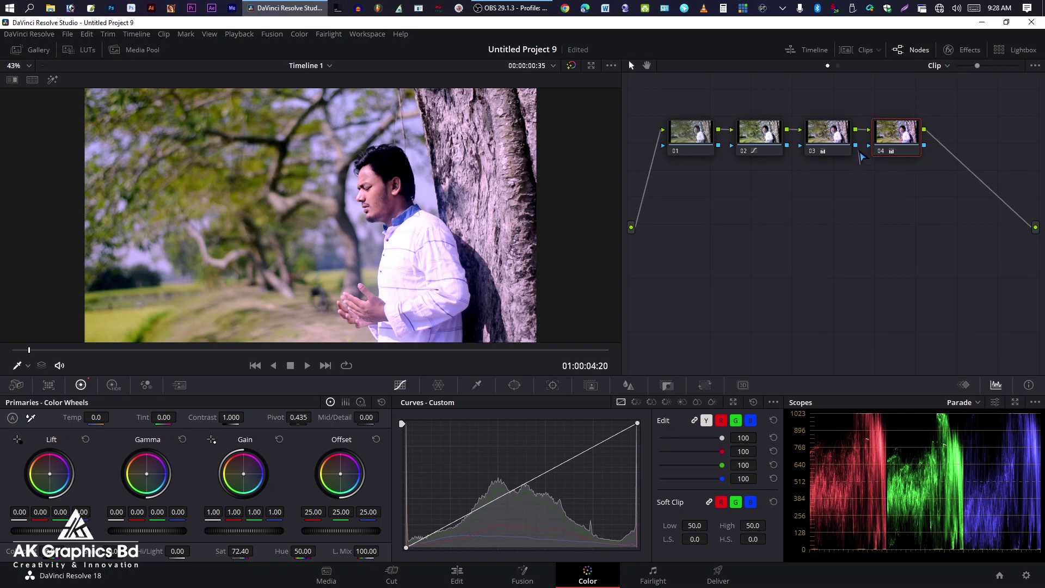
Step: Add a fifth serial node and place it below node 01 in the node graph
{"action": "key", "text": "alt+s"}
{"action": "left_click_drag", "start_coordinate": [958, 148], "coordinate": [684, 235]}
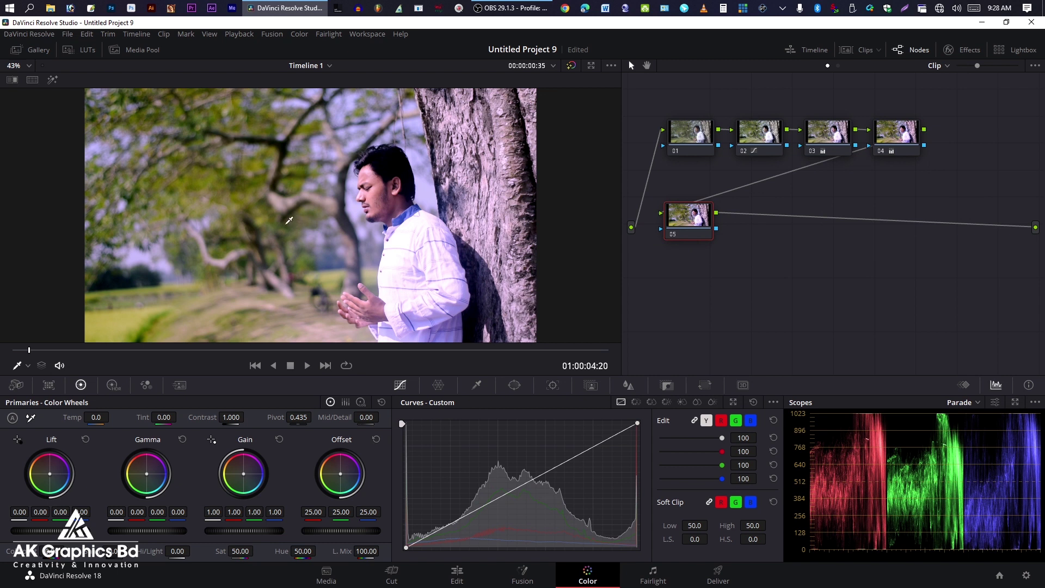
Step: Qualify the grass in node 05 with the HSL qualifier, turn on Highlight and extend the selection to the surrounding foliage
{"action": "left_click", "coordinate": [476, 391]}
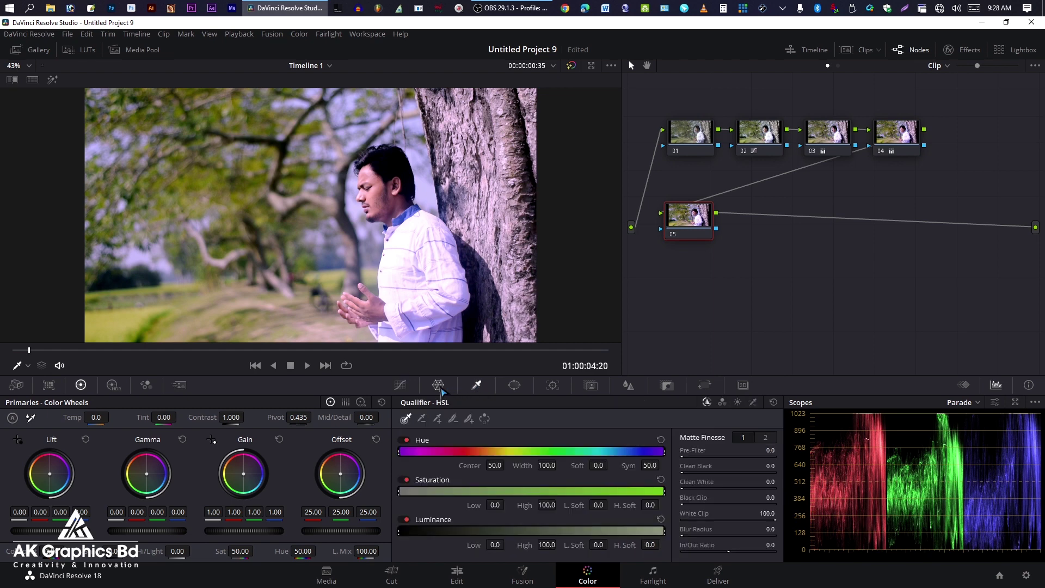
{"action": "left_click", "coordinate": [114, 316]}
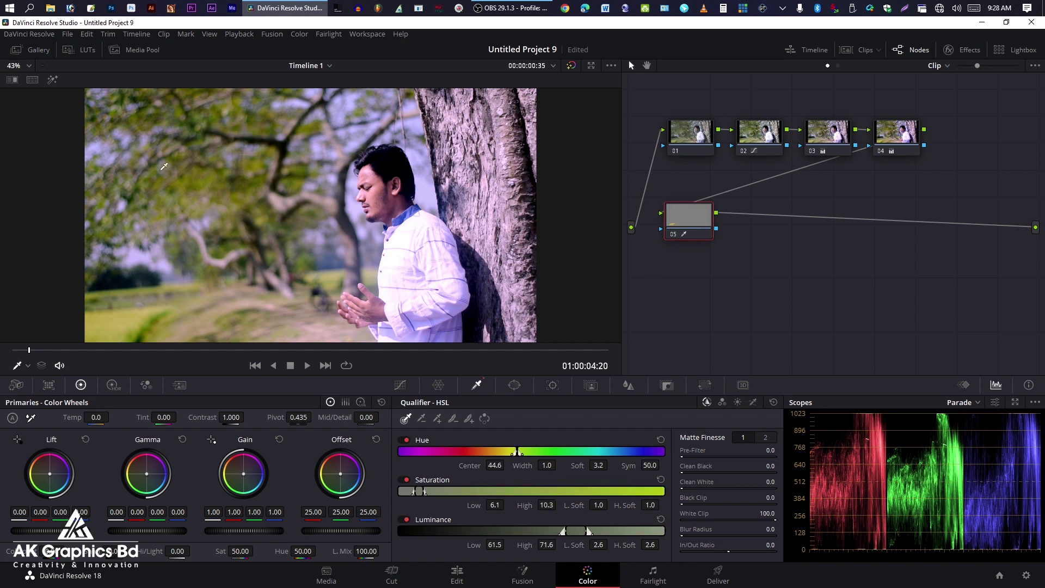
{"action": "left_click", "coordinate": [52, 81]}
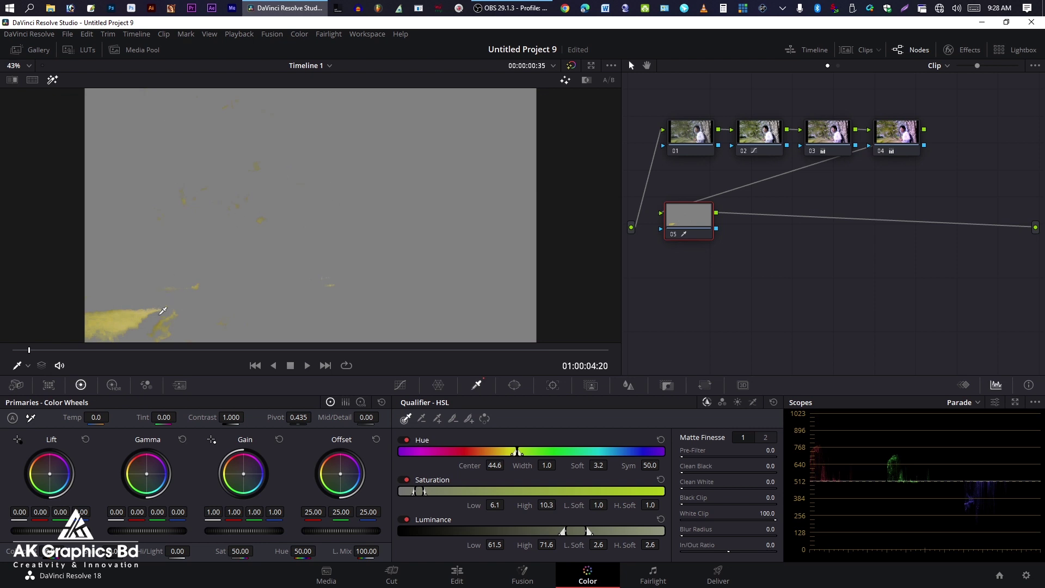
{"action": "left_click", "coordinate": [438, 420]}
{"action": "mouse_move", "coordinate": [134, 289]}
{"action": "left_mouse_down"}
{"action": "mouse_move", "coordinate": [181, 315]}
{"action": "mouse_move", "coordinate": [133, 292]}
{"action": "mouse_move", "coordinate": [109, 294]}
{"action": "mouse_move", "coordinate": [103, 223]}
{"action": "mouse_move", "coordinate": [231, 201]}
{"action": "mouse_move", "coordinate": [204, 272]}
{"action": "mouse_move", "coordinate": [171, 273]}
{"action": "left_mouse_up"}
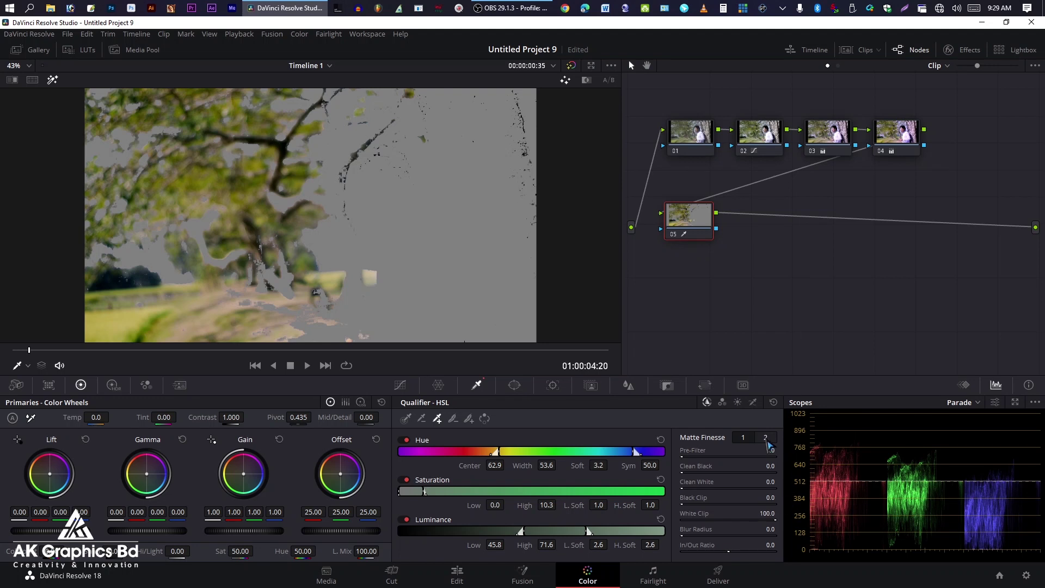
Step: In node 05, set the matte denoise to 6.3, gain to red 0.83, green 1.08 and blue 0.76, saturation to 59.00 and hue to 38.00
{"action": "left_click", "coordinate": [765, 437]}
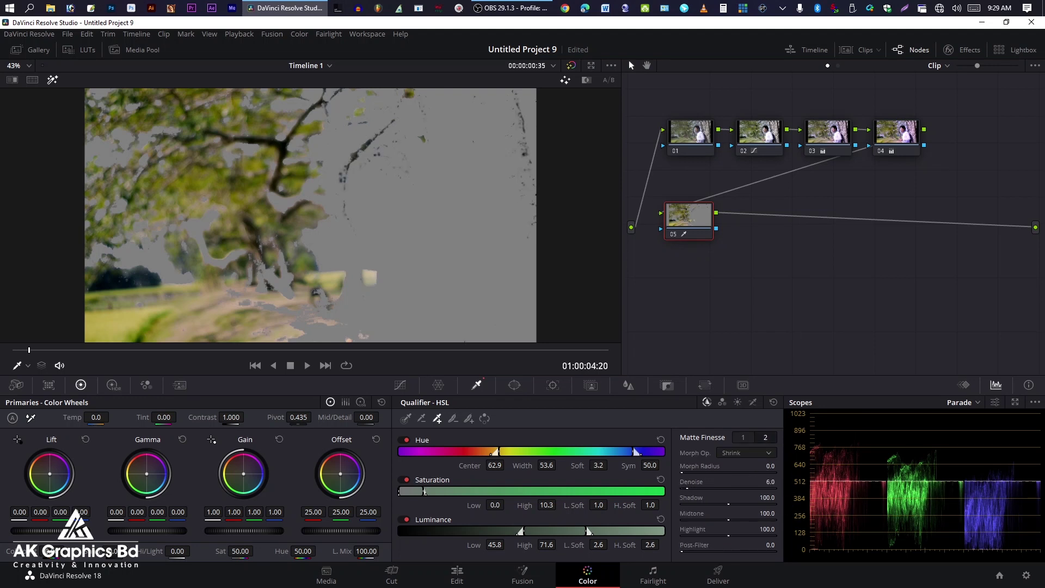
{"action": "left_click_drag", "start_coordinate": [681, 489], "coordinate": [683, 490]}
{"action": "left_click_drag", "start_coordinate": [247, 478], "coordinate": [236, 483]}
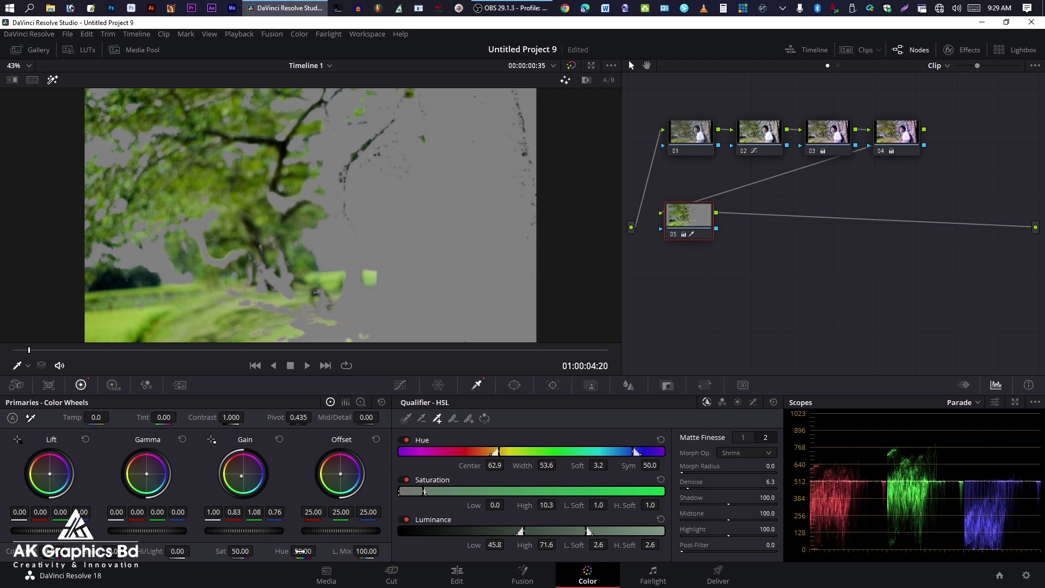
{"action": "left_click_drag", "start_coordinate": [299, 552], "coordinate": [256, 551]}
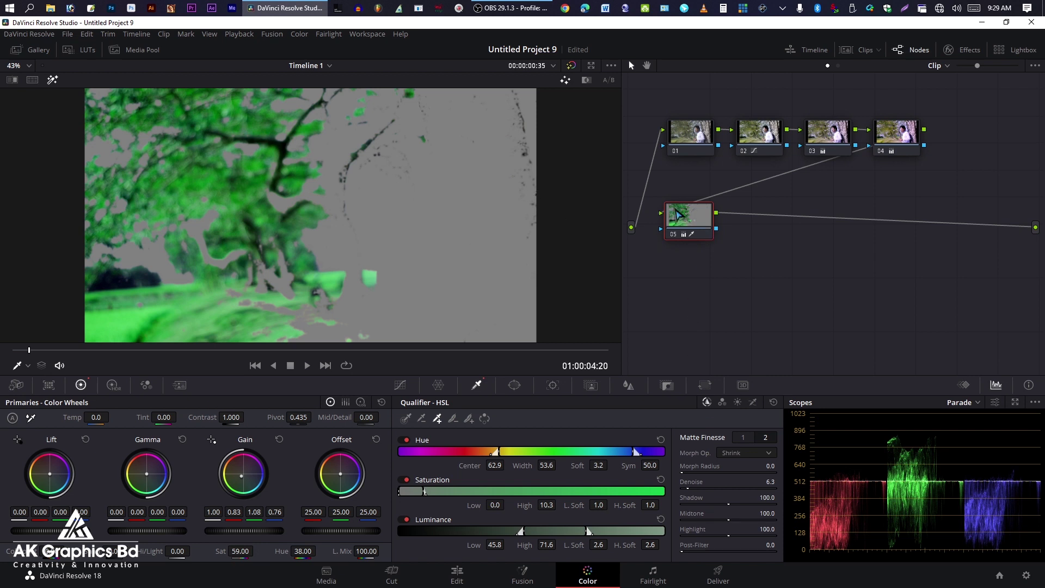
{"action": "mouse_move", "coordinate": [676, 210]}
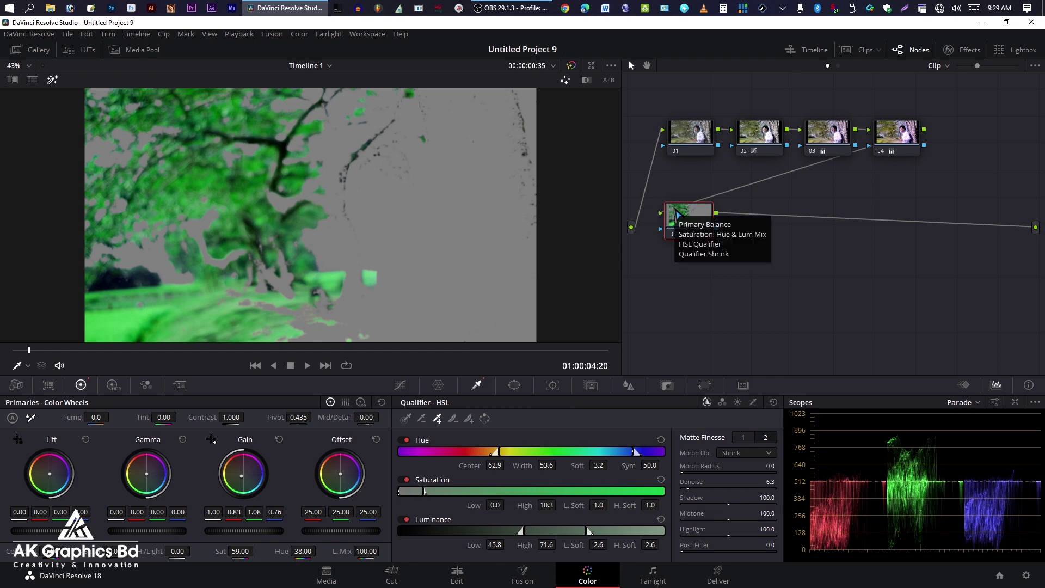
Step: Add a sixth serial node after node 05 and compare the image with the whole grade off and on
{"action": "key", "text": "shift+h"}
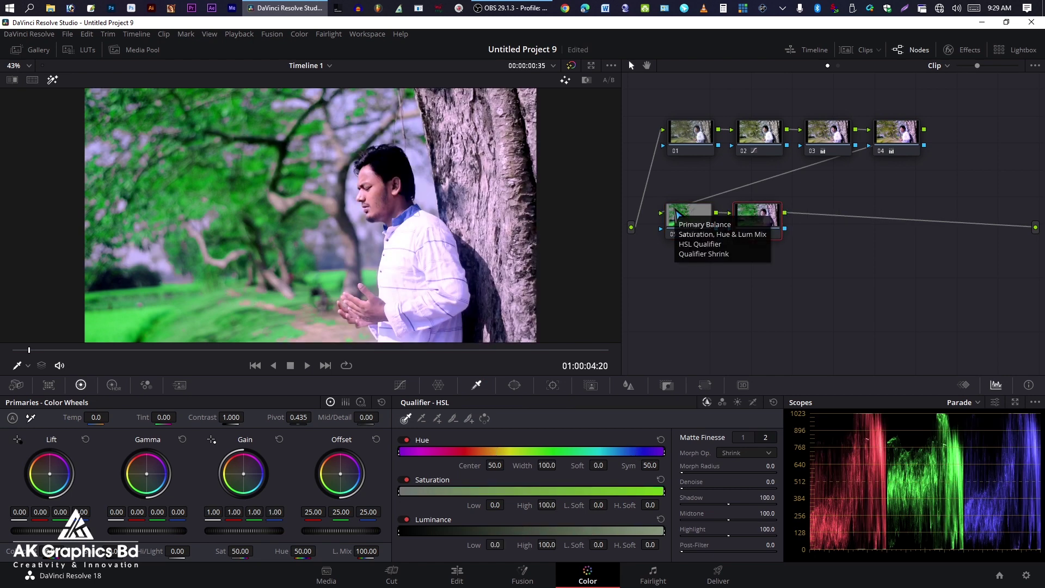
{"action": "key", "text": "alt+s"}
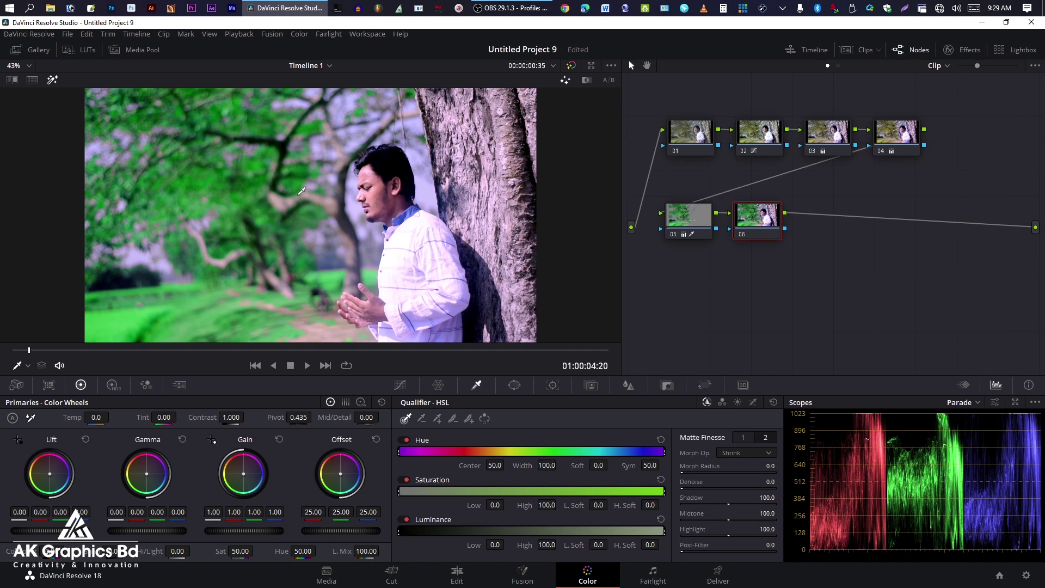
{"action": "key", "text": "shift+d"}
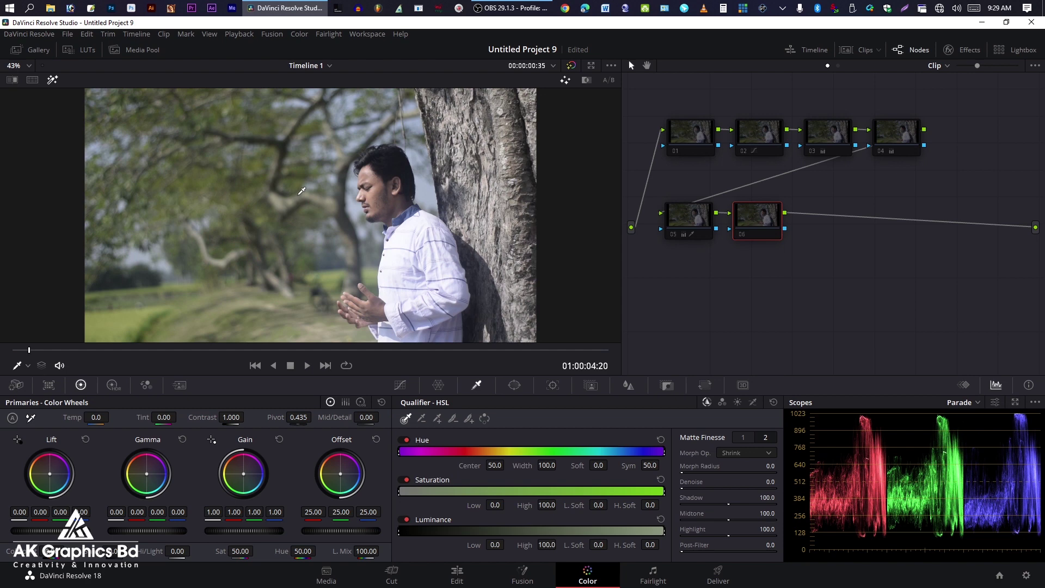
{"action": "key", "text": "shift+d"}
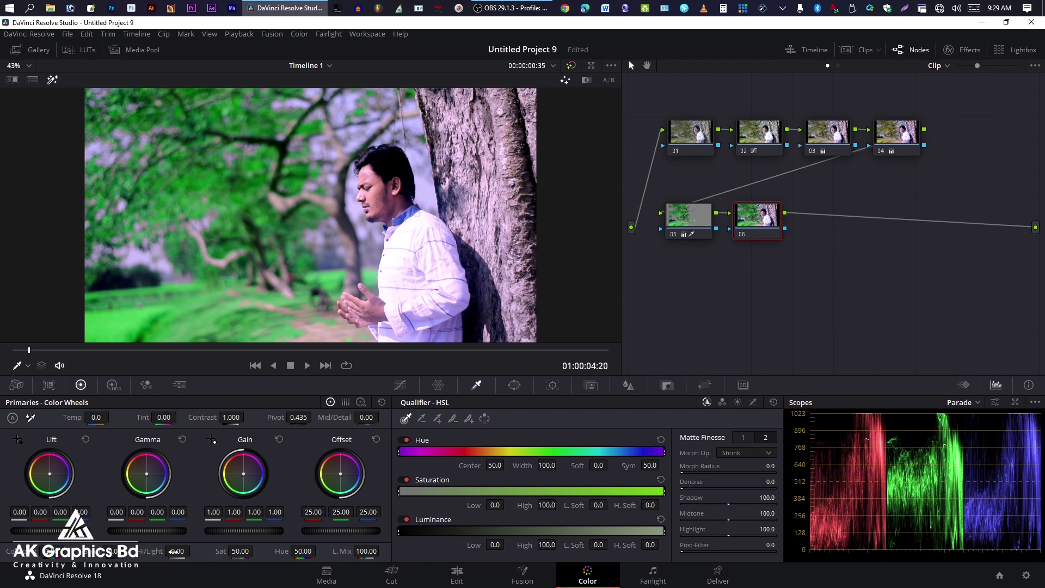
Step: In node 06, set the highlights to -100.00 and raise the midtones of the custom curve
{"action": "left_click_drag", "start_coordinate": [173, 551], "coordinate": [111, 552]}
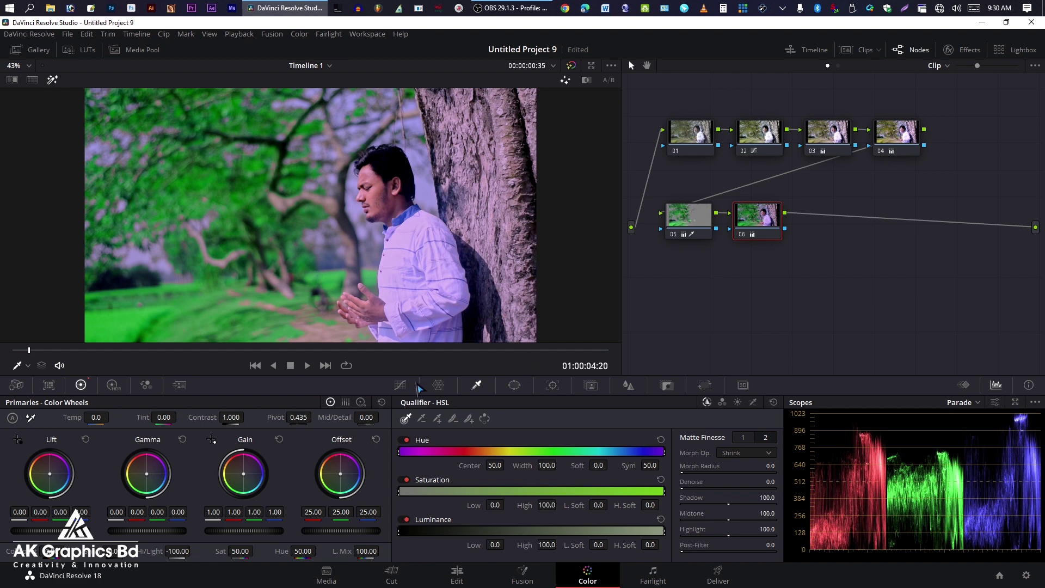
{"action": "left_click", "coordinate": [400, 385]}
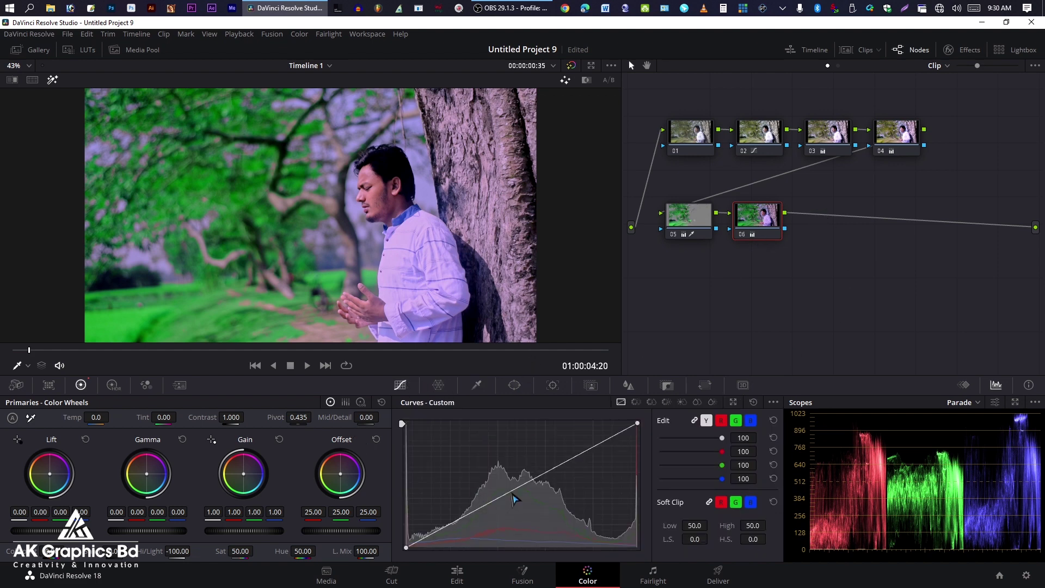
{"action": "left_click_drag", "start_coordinate": [521, 492], "coordinate": [506, 480]}
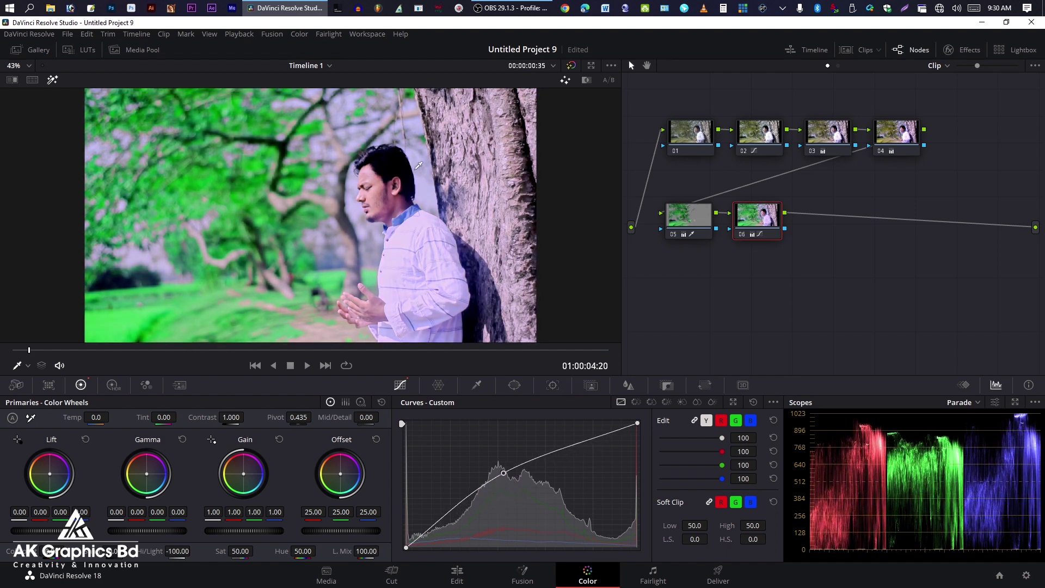
Step: Play back the graded clip and park the playhead at 01:00:08:02
{"action": "key", "text": "space"}
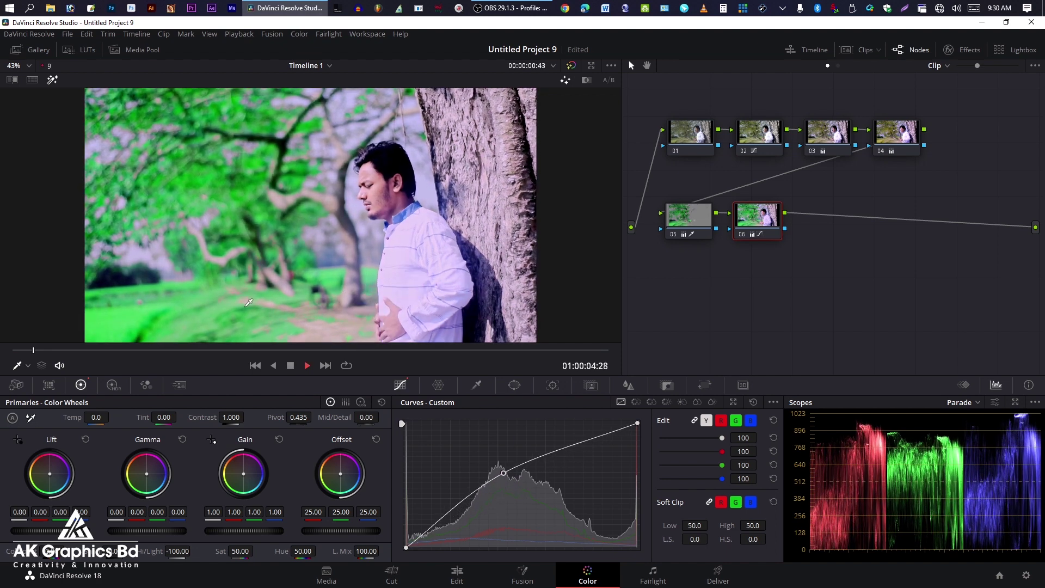
{"action": "key", "text": "space"}
{"action": "left_click_drag", "start_coordinate": [191, 350], "coordinate": [136, 352]}
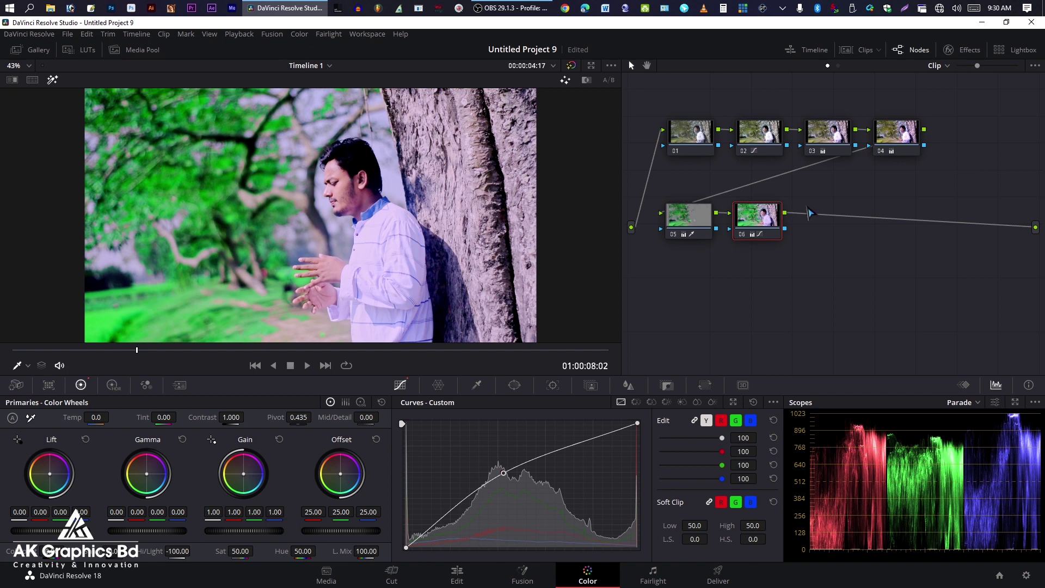
Step: Add a seventh serial node, sample the man's facial skin with the HSL qualifier and extend the selection across his face
{"action": "key", "text": "alt+s"}
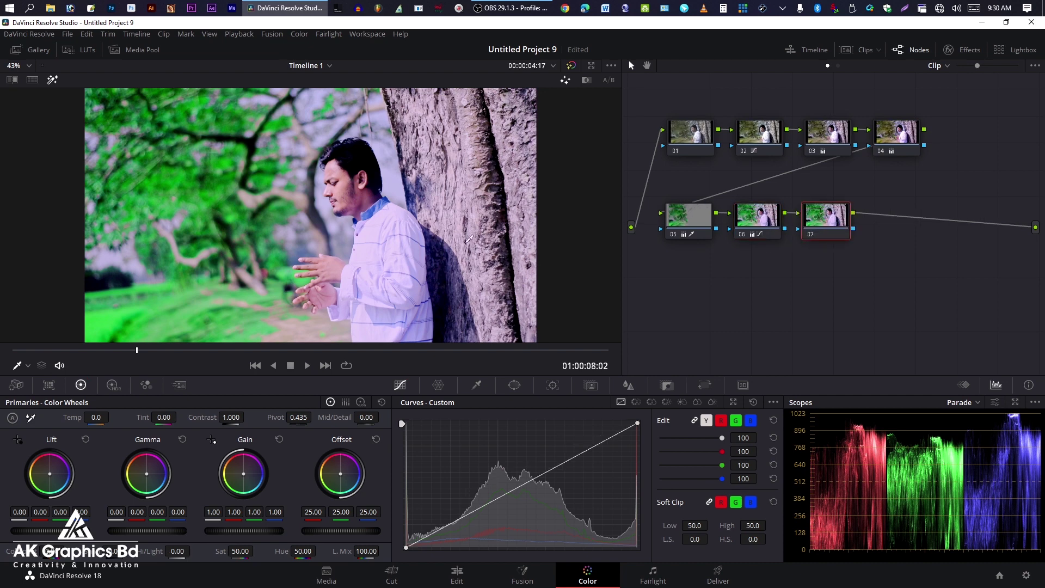
{"action": "left_click", "coordinate": [478, 385]}
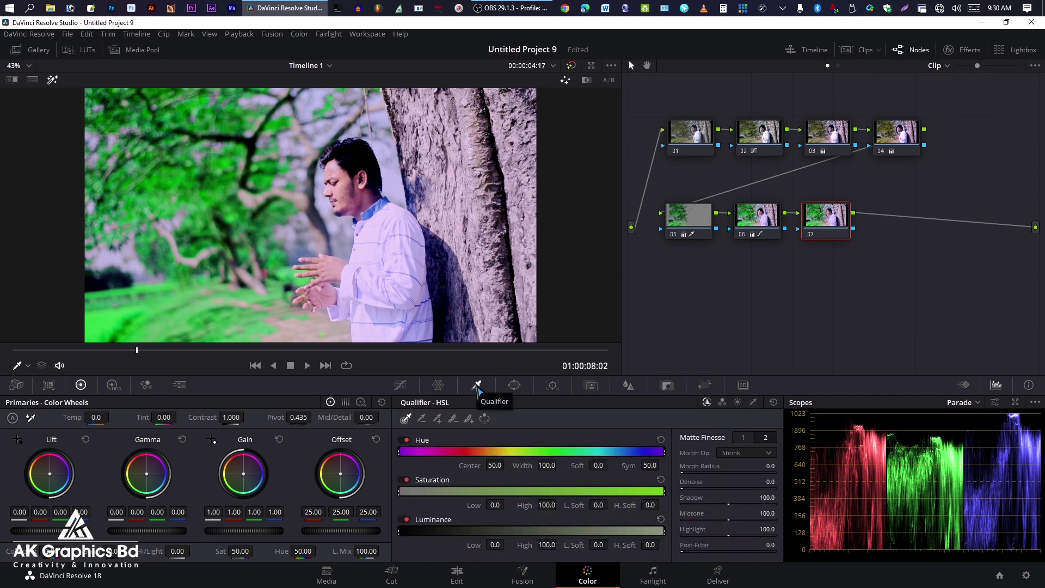
{"action": "left_click", "coordinate": [348, 181]}
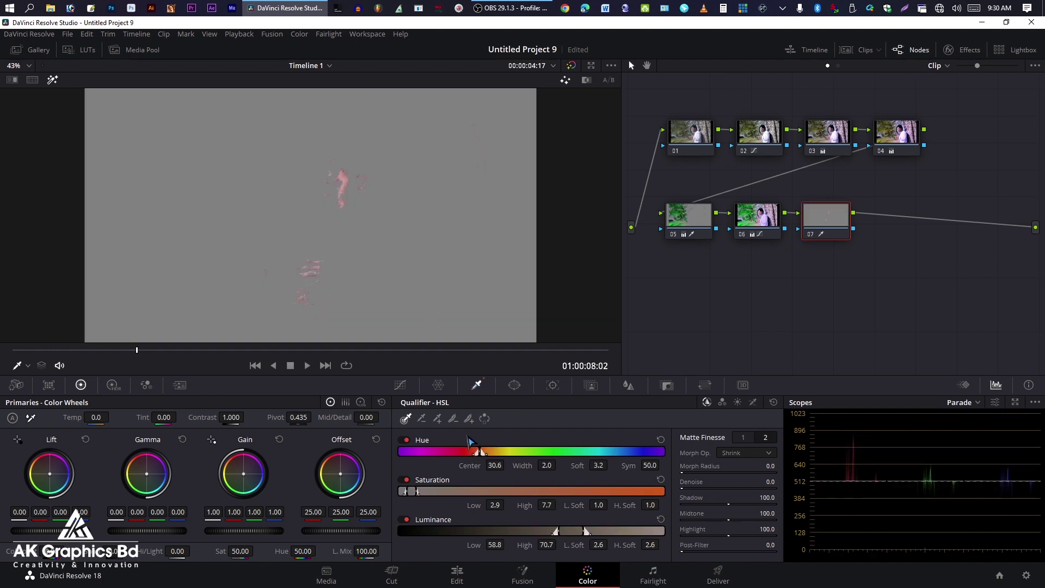
{"action": "left_click", "coordinate": [437, 418]}
{"action": "left_click", "coordinate": [351, 191]}
{"action": "left_click", "coordinate": [348, 191]}
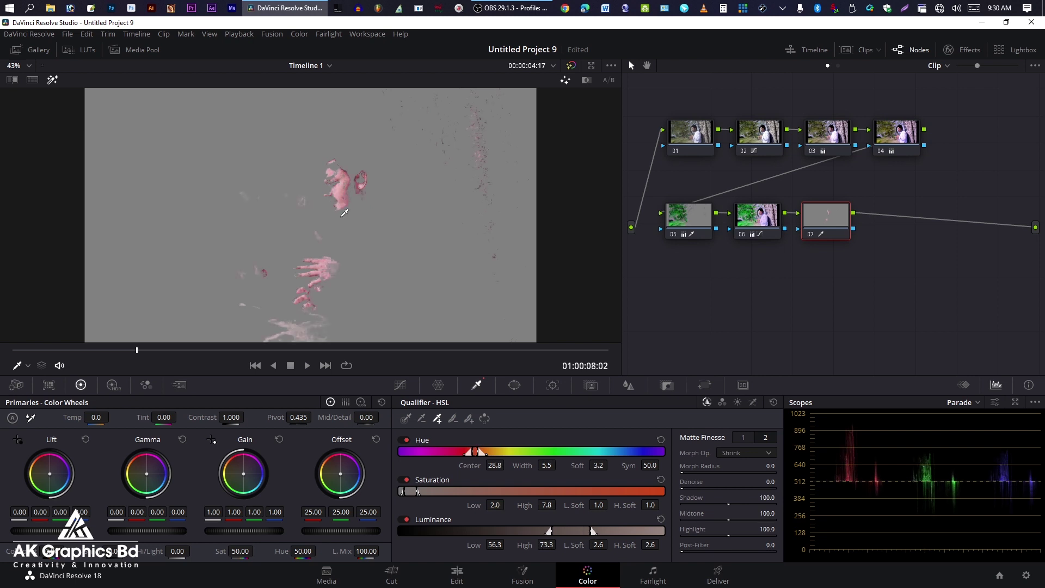
{"action": "left_click_drag", "start_coordinate": [337, 190], "coordinate": [334, 167]}
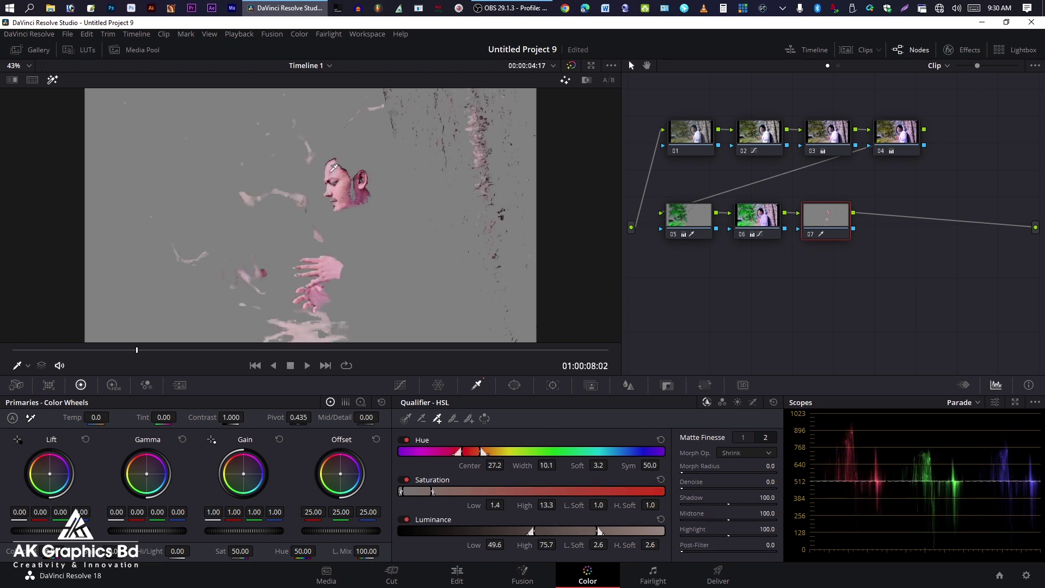
{"action": "left_click", "coordinate": [337, 160]}
{"action": "left_click", "coordinate": [359, 208]}
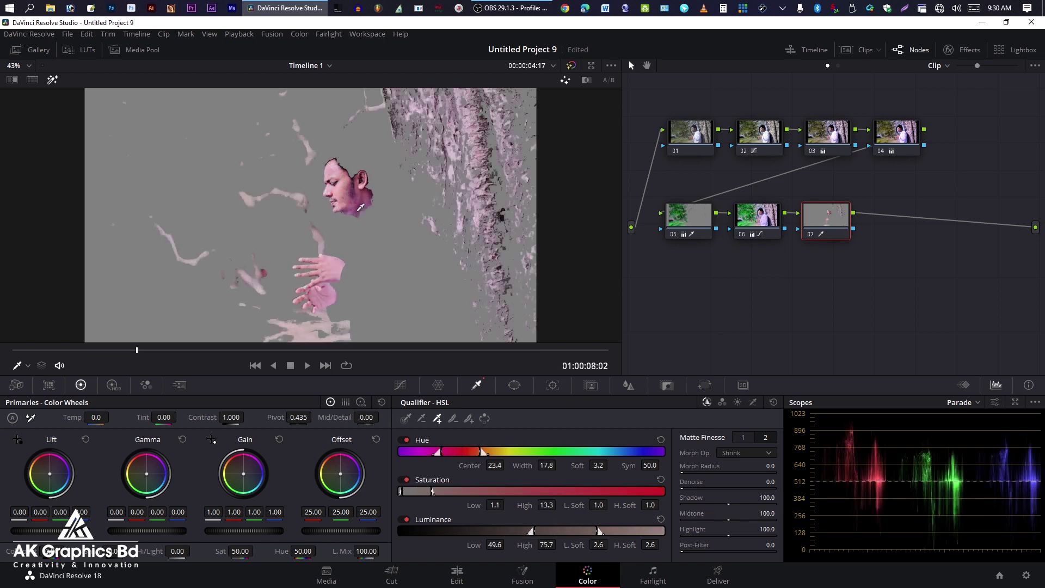
Step: Try to extend the skin selection to the neck beside the collar, and undo each attempt
{"action": "left_click", "coordinate": [360, 214]}
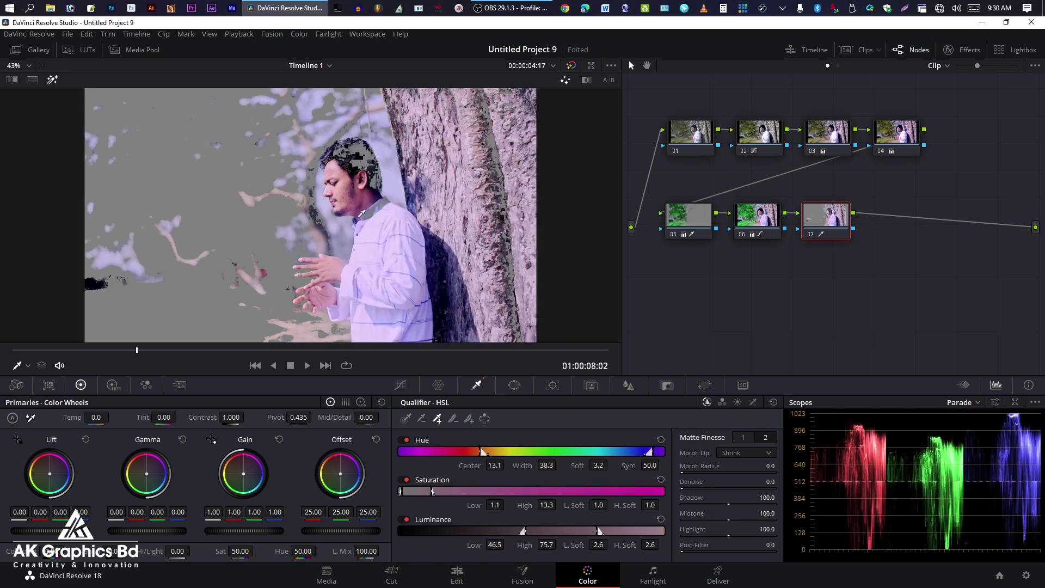
{"action": "key", "text": "ctrl+z"}
{"action": "left_click", "coordinate": [365, 209]}
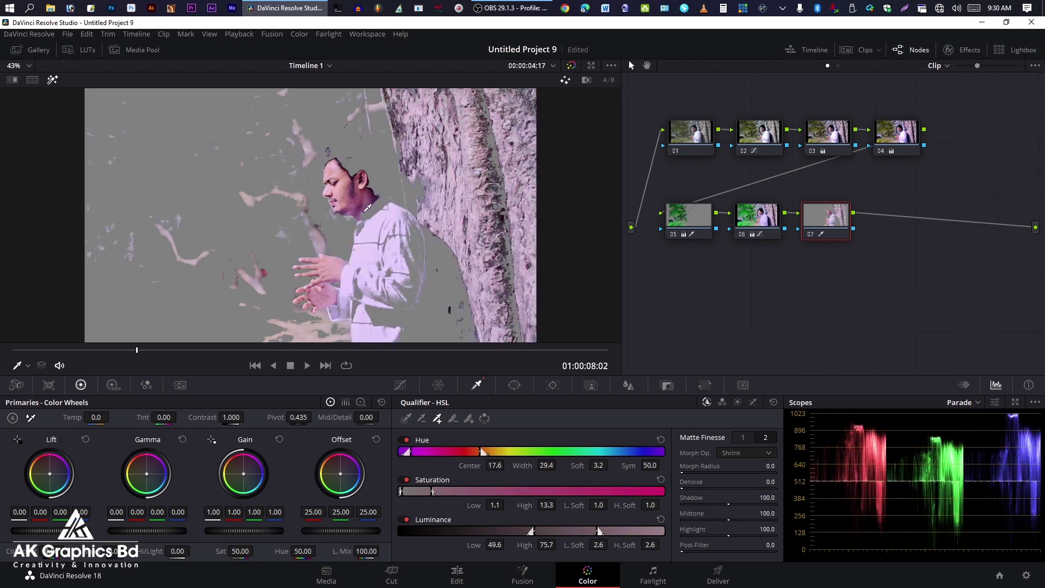
{"action": "key", "text": "ctrl+z"}
Step: Add the shaded skin along the lower jaw and cheek to the qualifier selection in node 07
{"action": "left_click", "coordinate": [358, 210]}
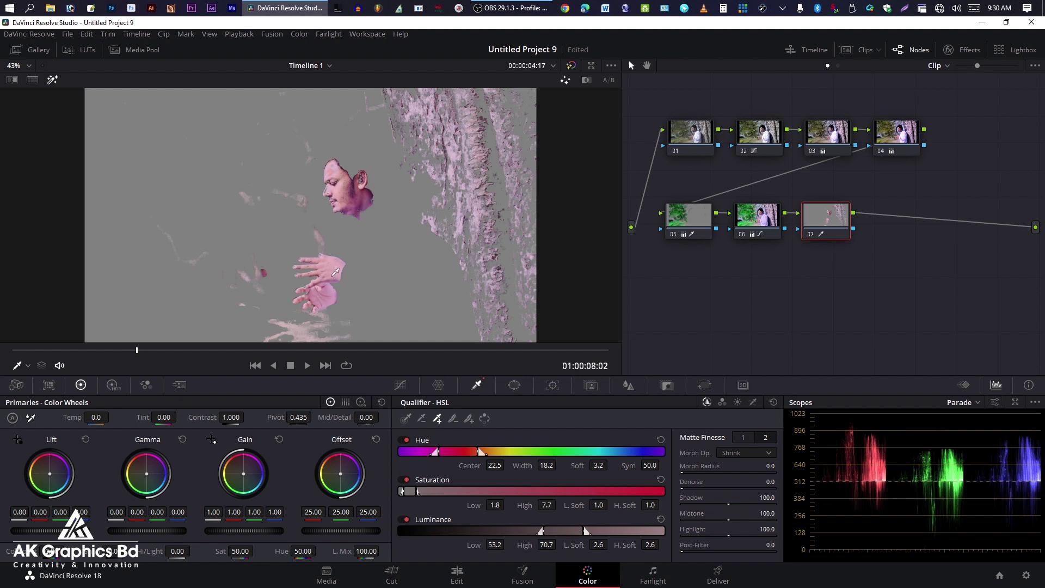
{"action": "key", "text": "ctrl+z"}
{"action": "key", "text": "ctrl+shift+z"}
{"action": "left_click", "coordinate": [348, 189]}
Step: Set the blur radius of node 07 to 0.59 on all channels and add an eighth serial node
{"action": "left_click", "coordinate": [628, 385]}
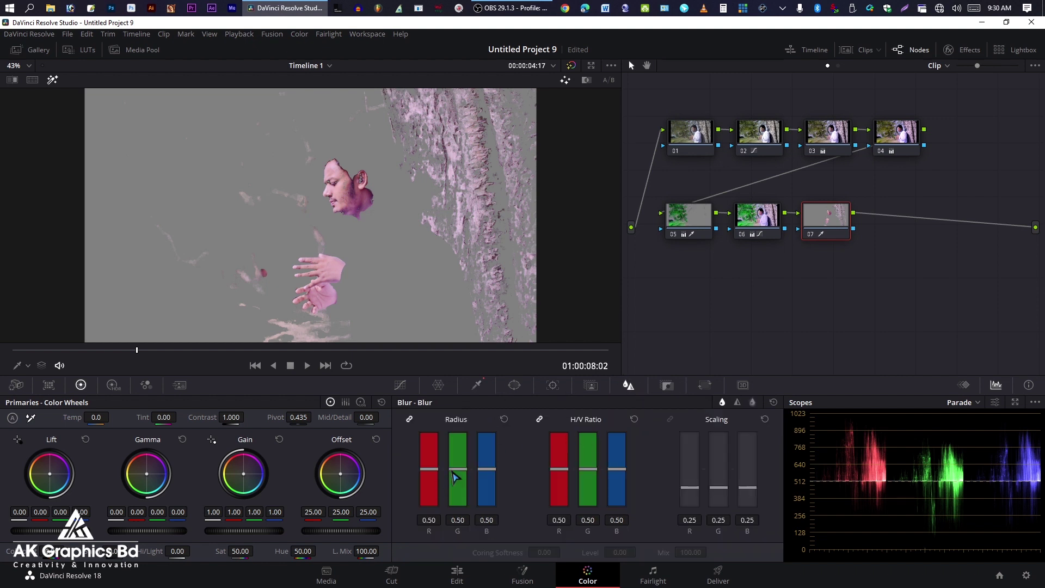
{"action": "left_click_drag", "start_coordinate": [455, 481], "coordinate": [457, 466]}
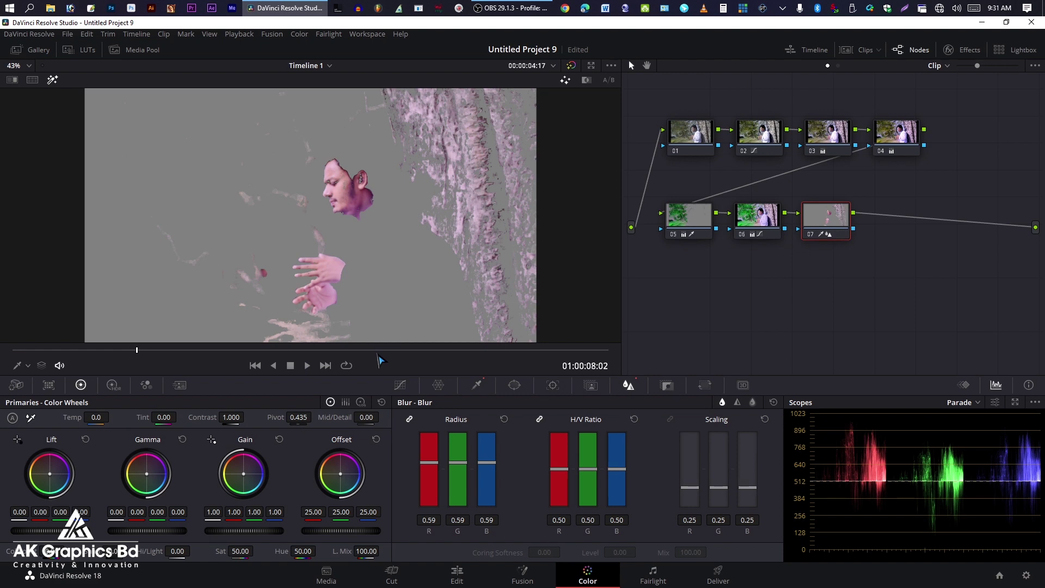
{"action": "key", "text": "alt+s"}
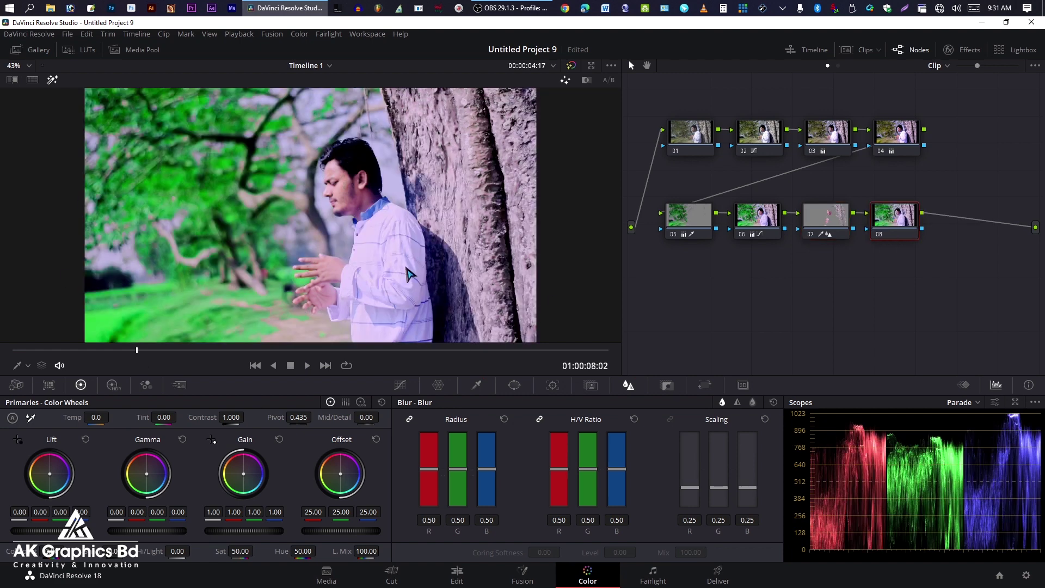
Step: Play back the graded clip briefly and stop at 01:00:08:15
{"action": "key", "text": "space"}
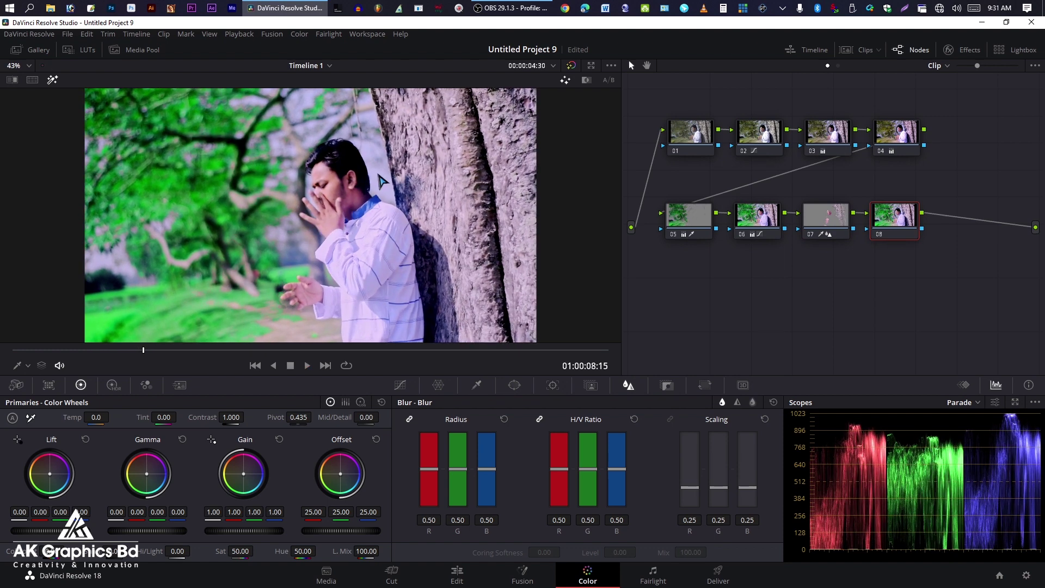
{"action": "key", "text": "space"}
{"action": "scroll", "coordinate": [551, 296], "scroll_direction": "down", "scroll_amount": 1}
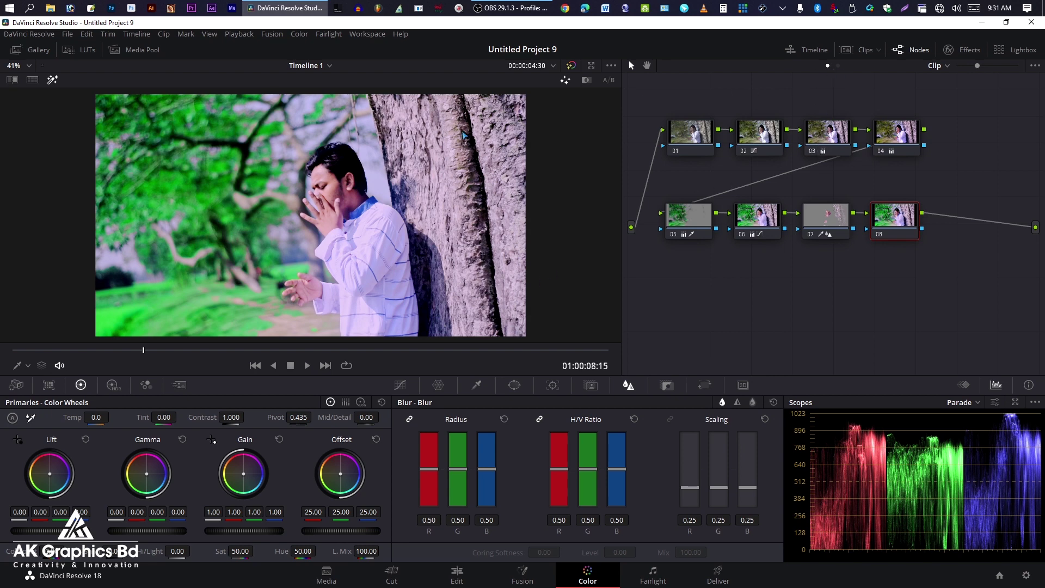
Step: Grab a still of the graded frame and show the gallery together with the clip thumbnails
{"action": "right_click", "coordinate": [295, 224]}
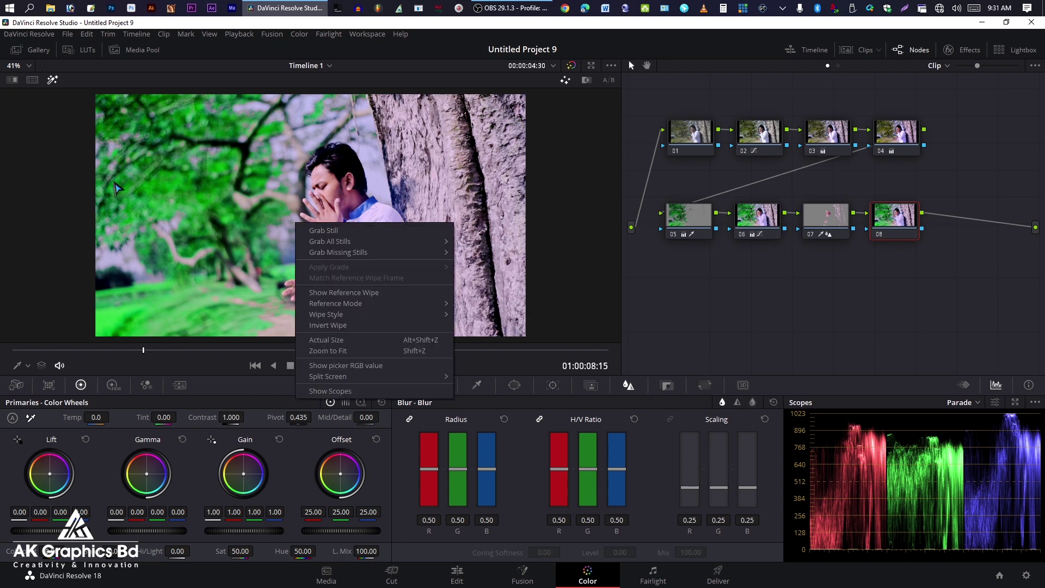
{"action": "right_click", "coordinate": [150, 171]}
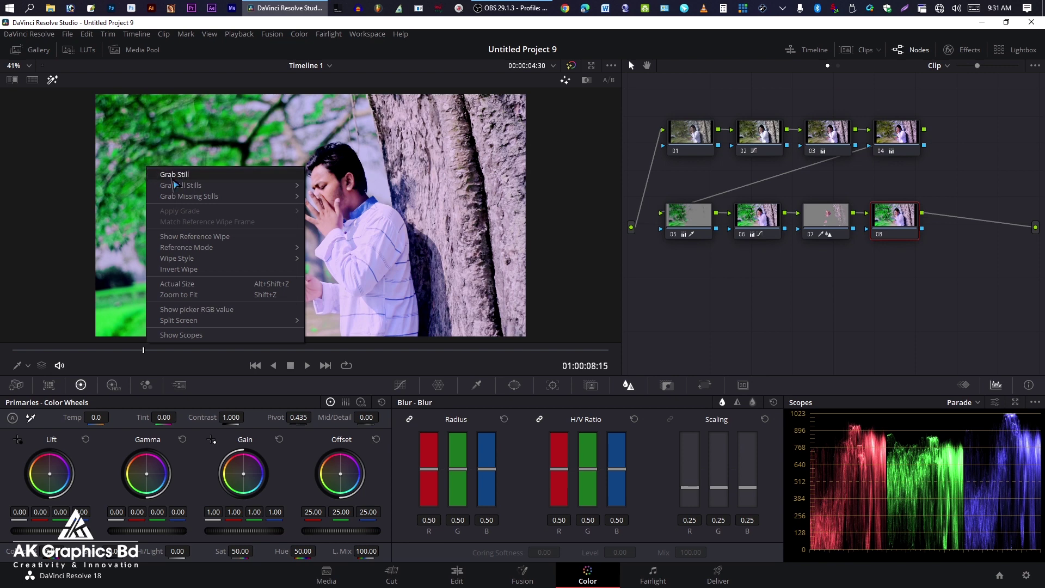
{"action": "left_click", "coordinate": [173, 178]}
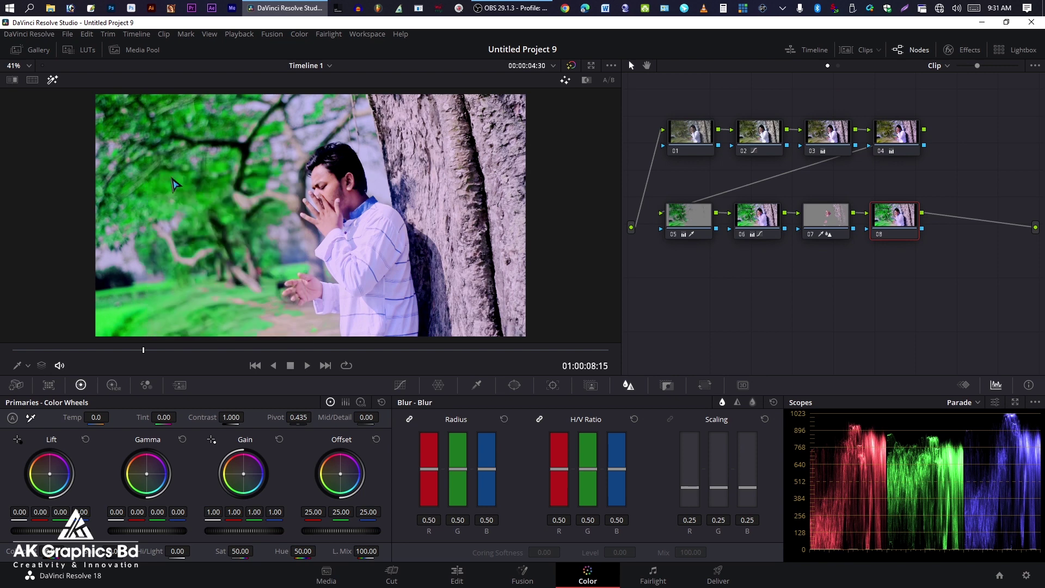
{"action": "key", "text": "alt+f"}
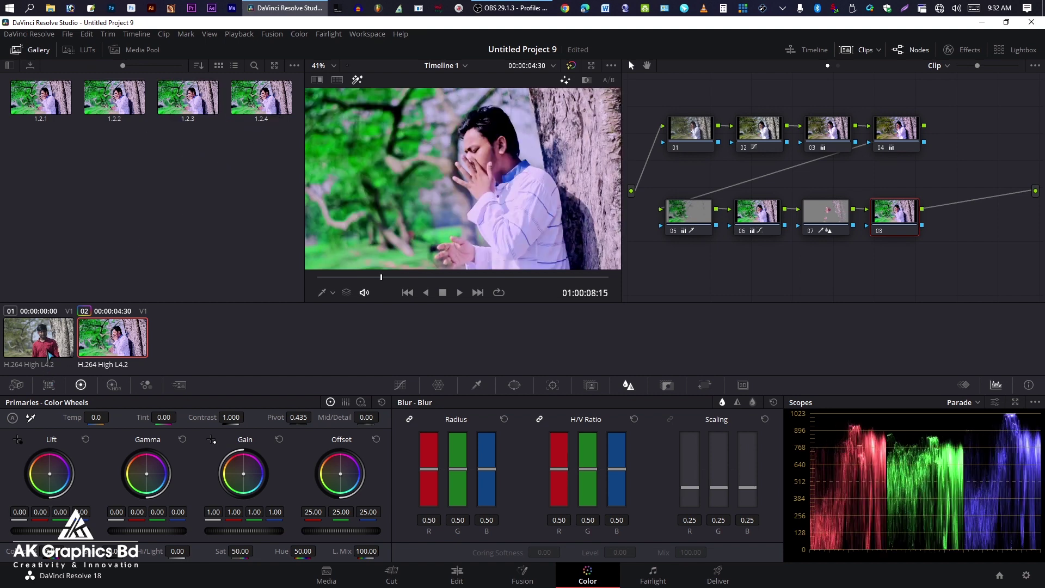
Step: Apply the grade from gallery still 1.2.4 to the first clip and compare it with the ungraded image
{"action": "left_click", "coordinate": [50, 352]}
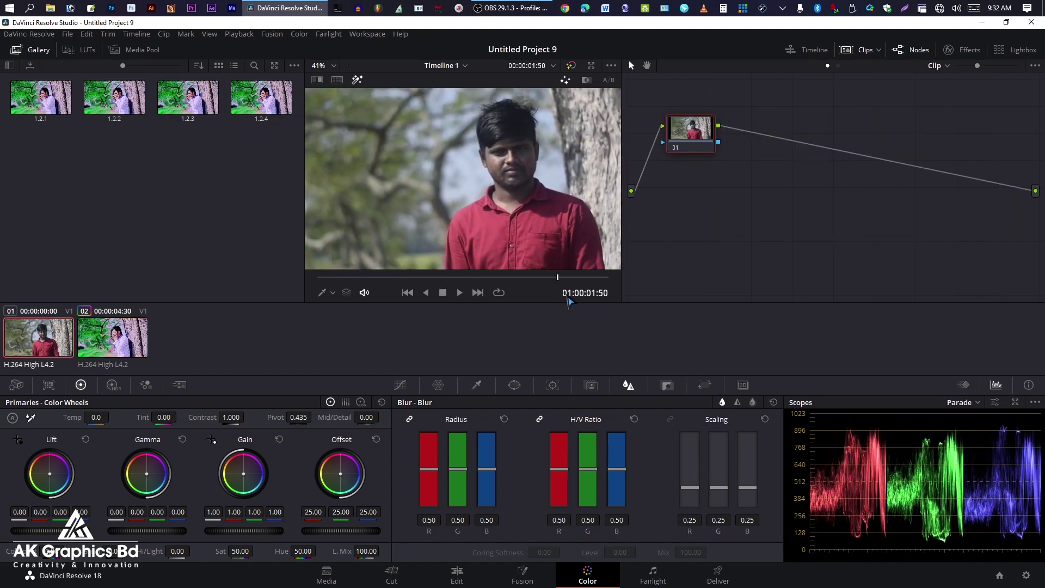
{"action": "left_click", "coordinate": [442, 292]}
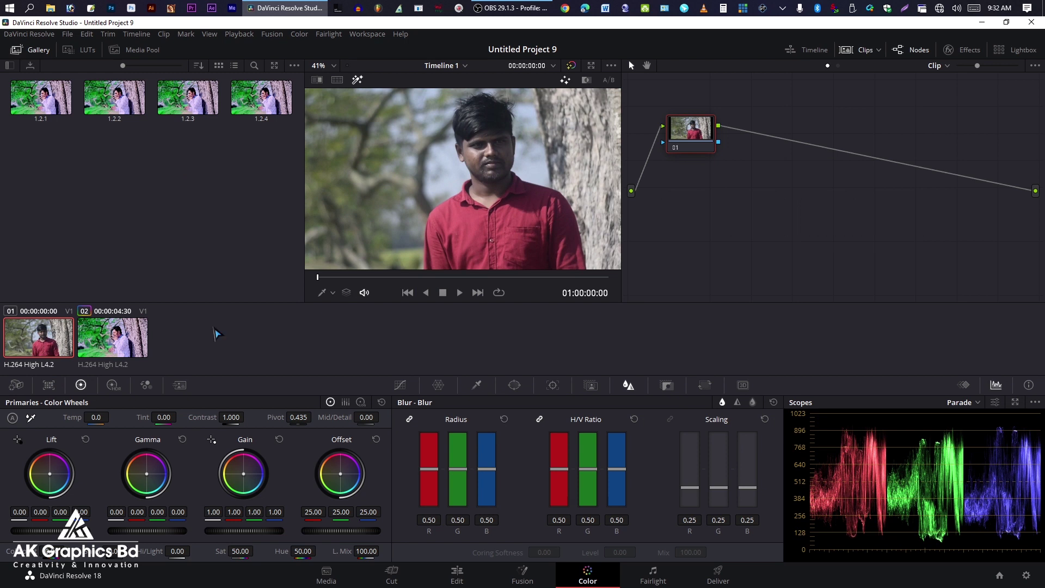
{"action": "right_click", "coordinate": [502, 203]}
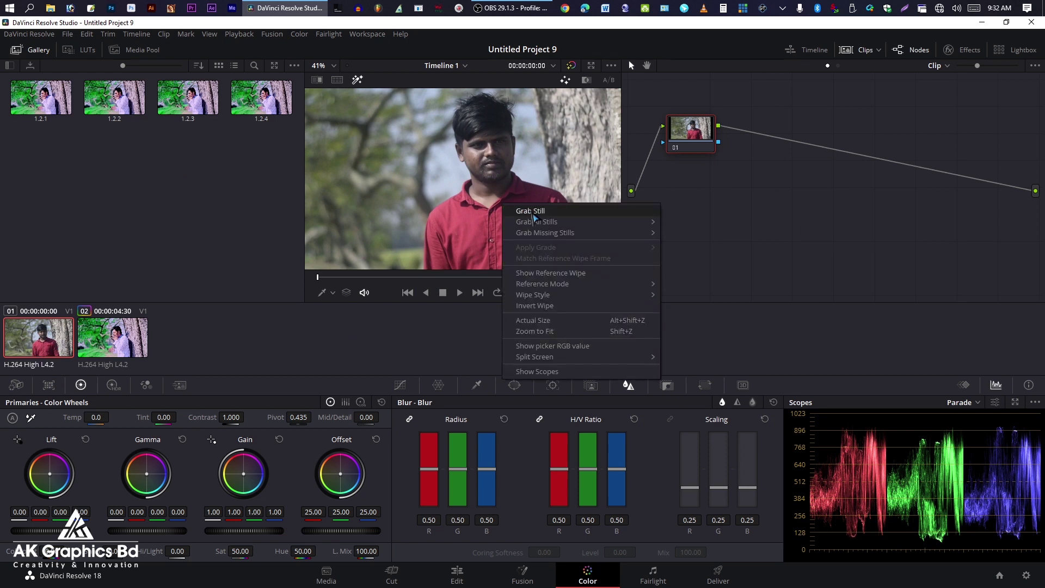
{"action": "right_click", "coordinate": [256, 97]}
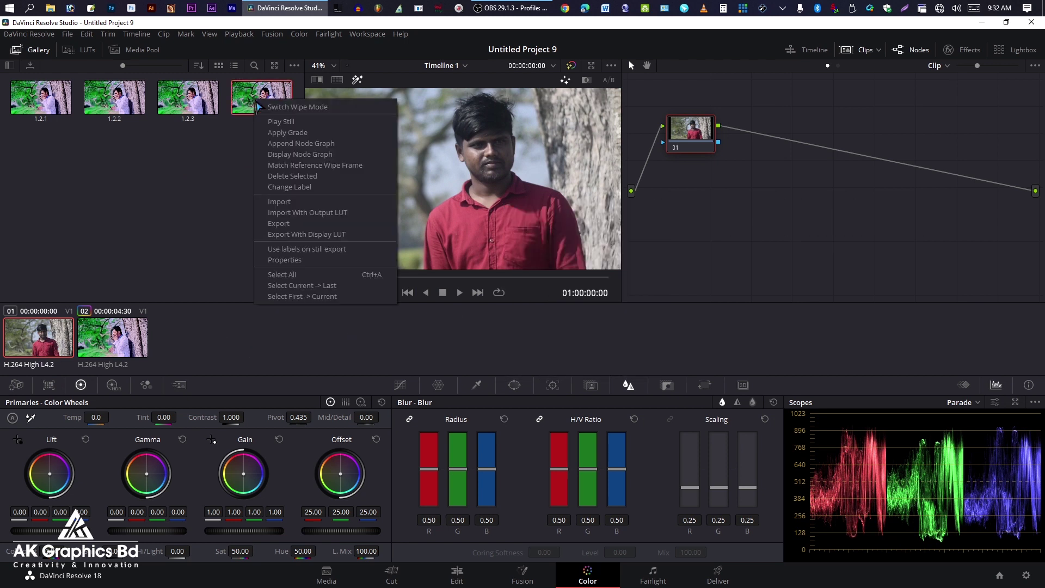
{"action": "left_click", "coordinate": [293, 133]}
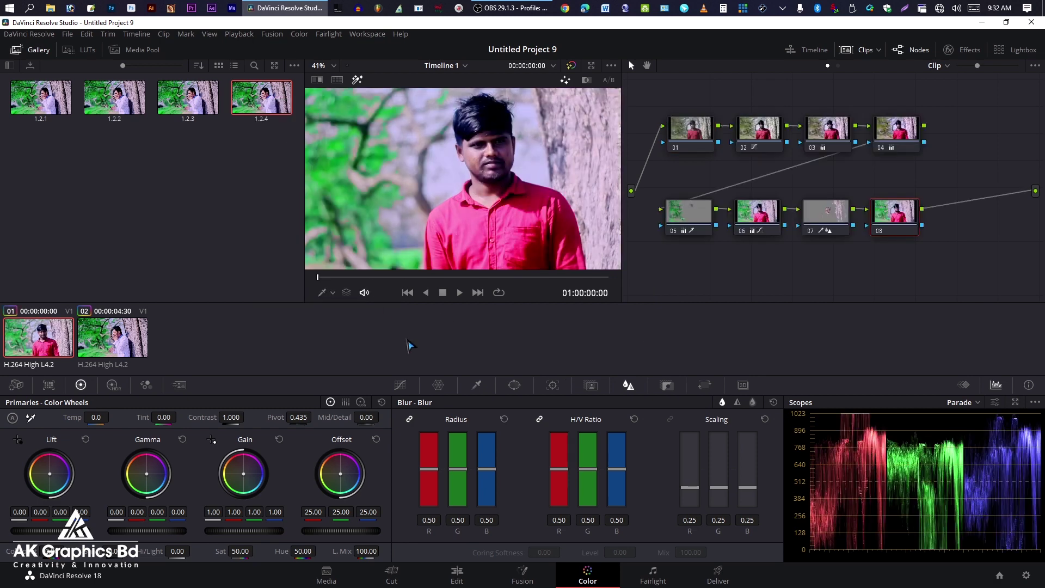
{"action": "key", "text": "shift+d"}
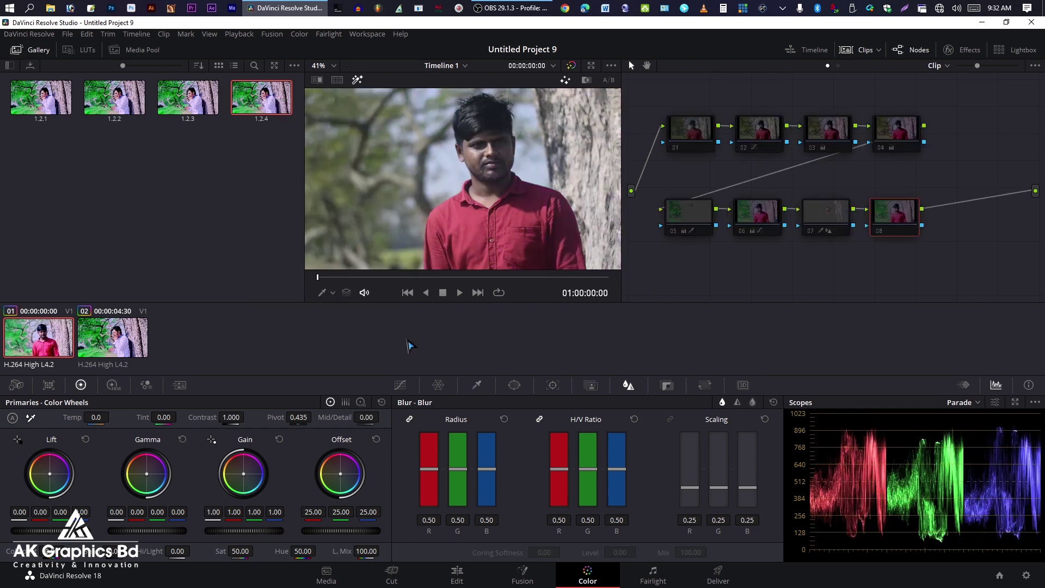
{"action": "key", "text": "shift+d"}
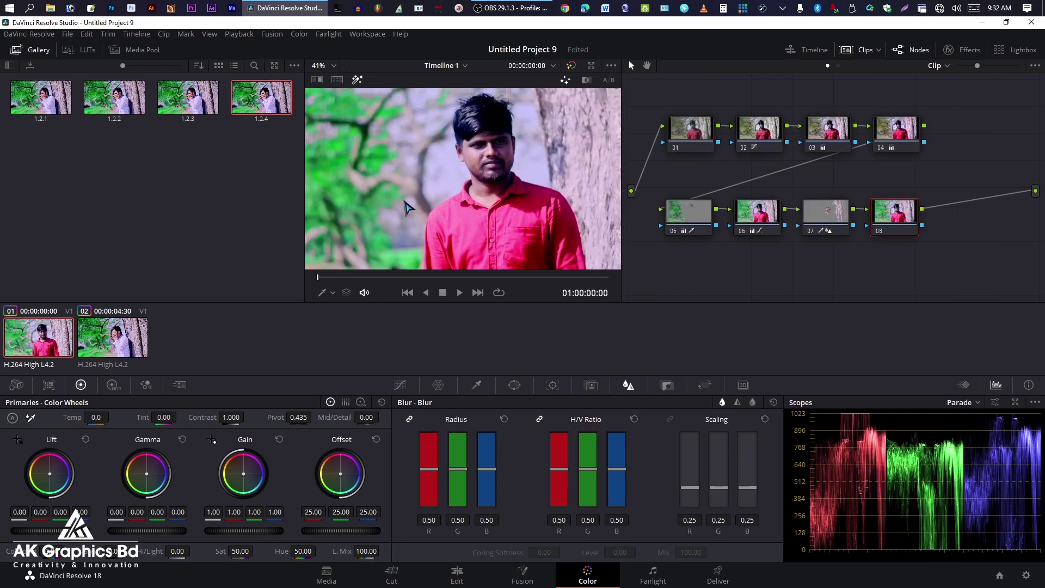
Step: Show the second clip in the full-screen viewer and play it briefly from its first frame
{"action": "left_click", "coordinate": [123, 344]}
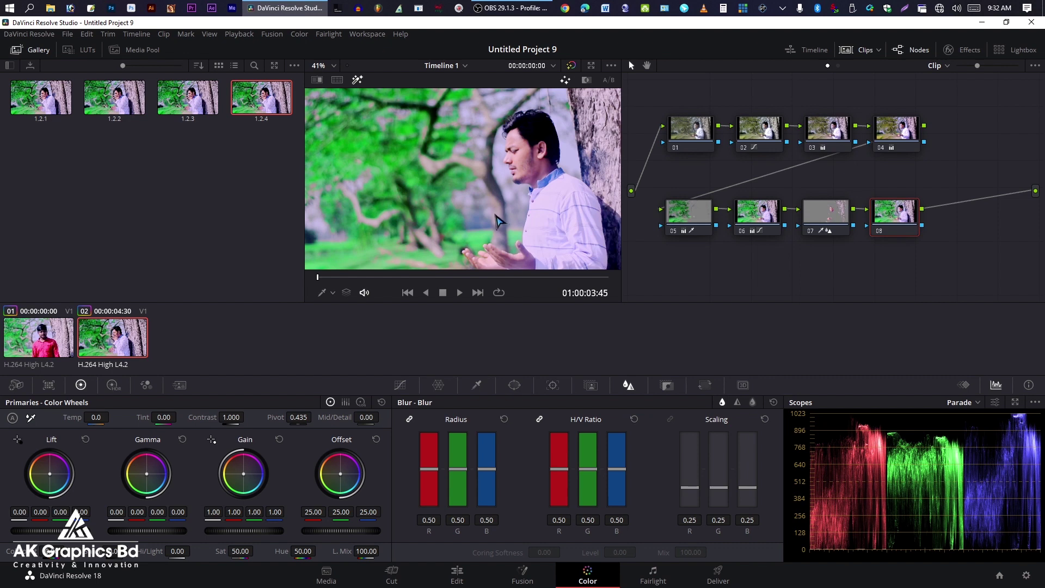
{"action": "key", "text": "alt+f"}
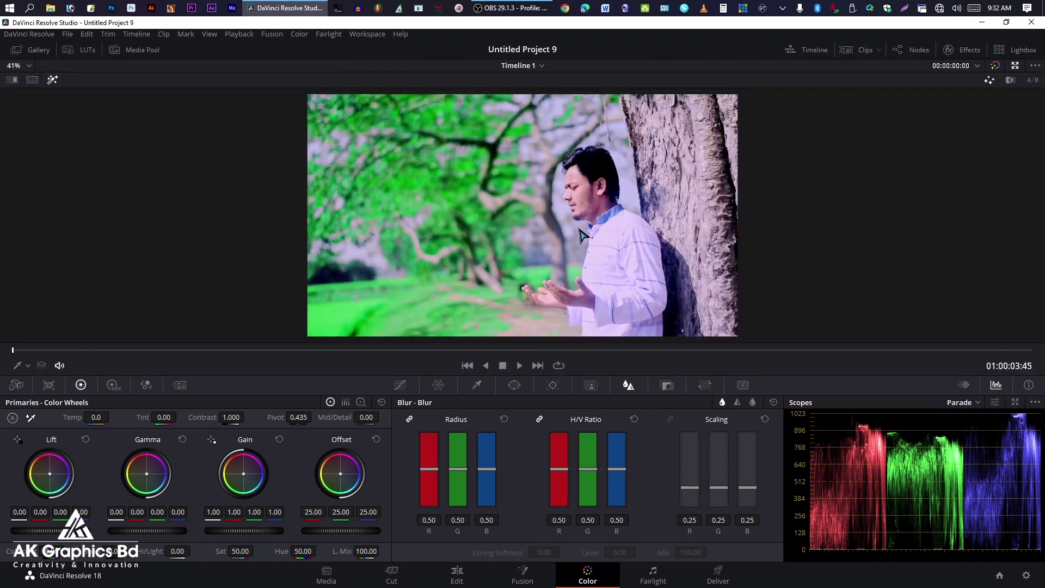
{"action": "key", "text": "ctrl+f"}
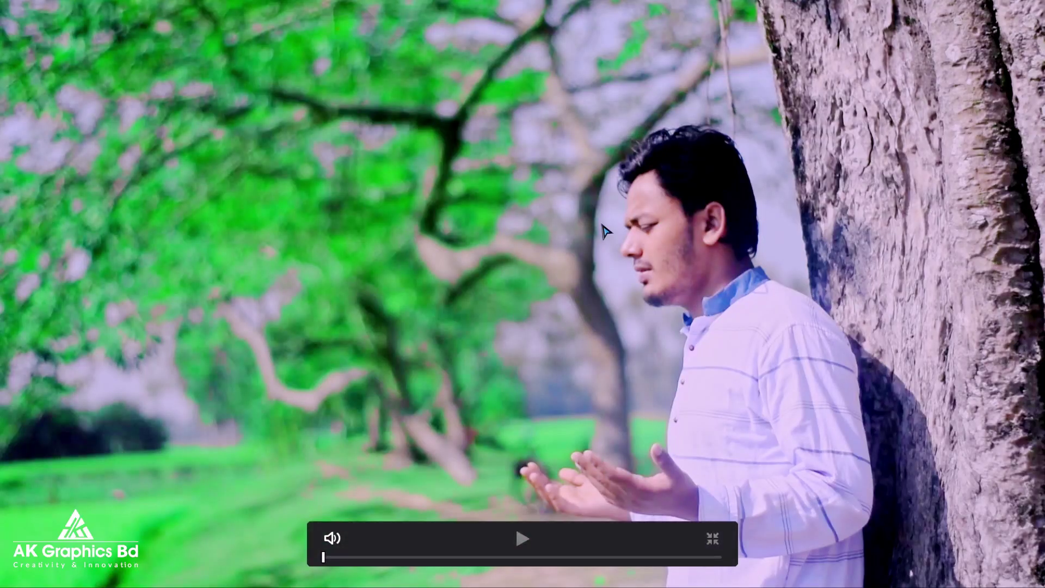
{"action": "key", "text": "space"}
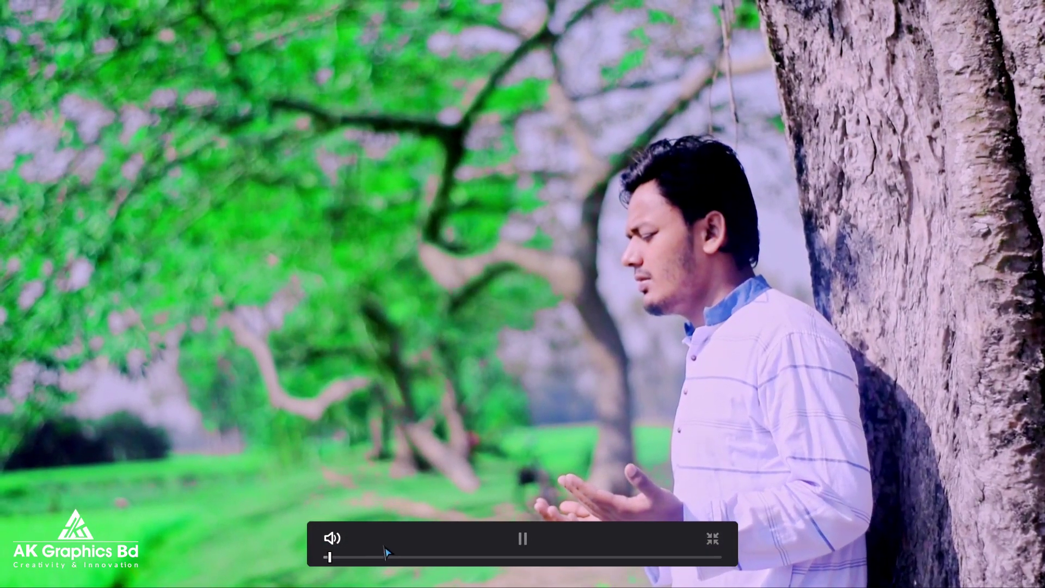
{"action": "key", "text": "space"}
Step: Compare the second clip with and without its grades, finishing with the grades bypassed, and leave the full-screen view
{"action": "key", "text": "shift+d"}
{"action": "key", "text": "shift+d"}
{"action": "key", "text": "shift+d"}
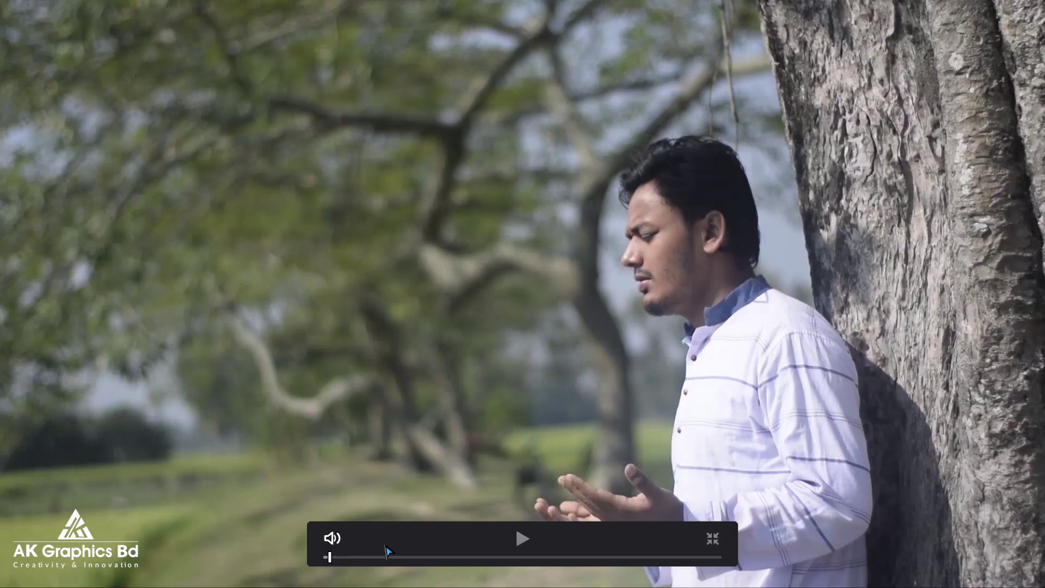
{"action": "key", "text": "shift+d"}
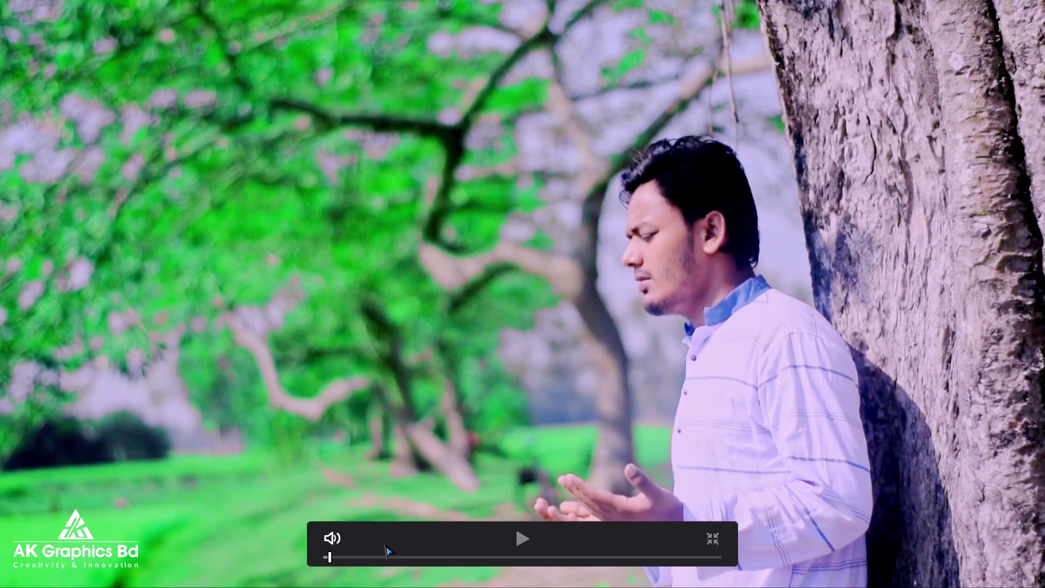
{"action": "key", "text": "shift+d"}
{"action": "key", "text": "Escape"}
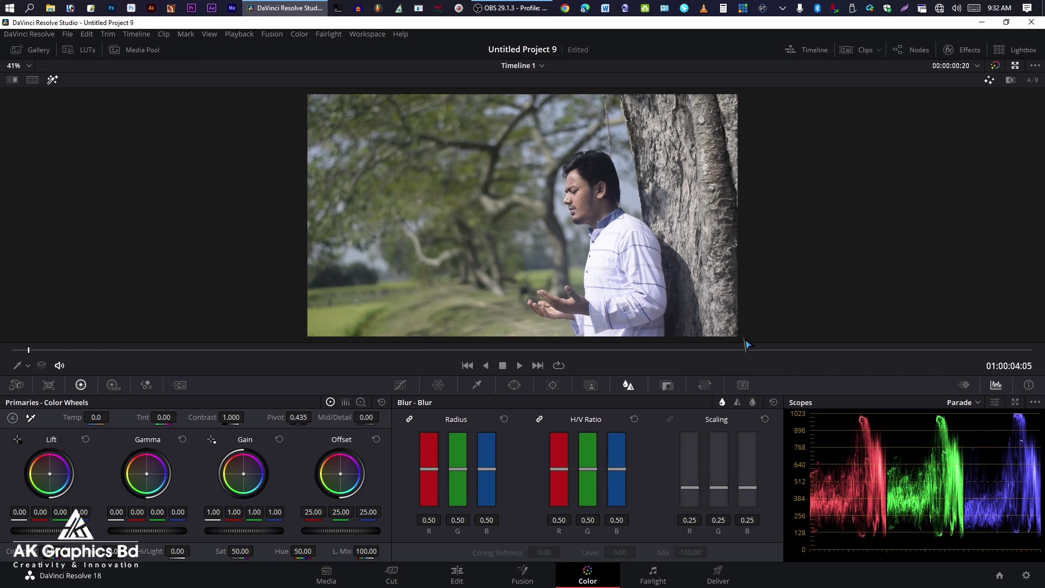
{"action": "key", "text": "Menu"}
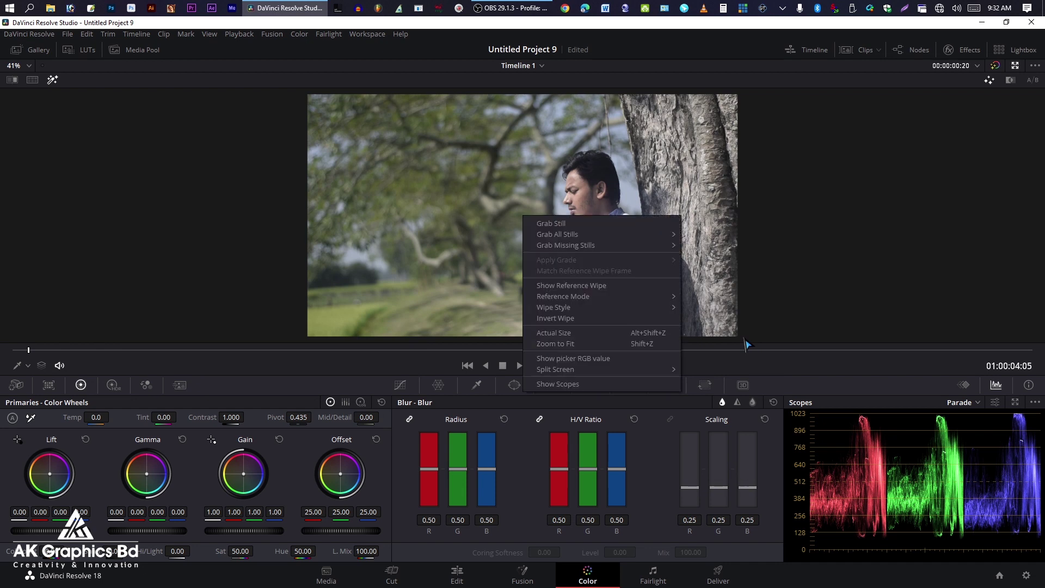
{"action": "key", "text": "Escape"}
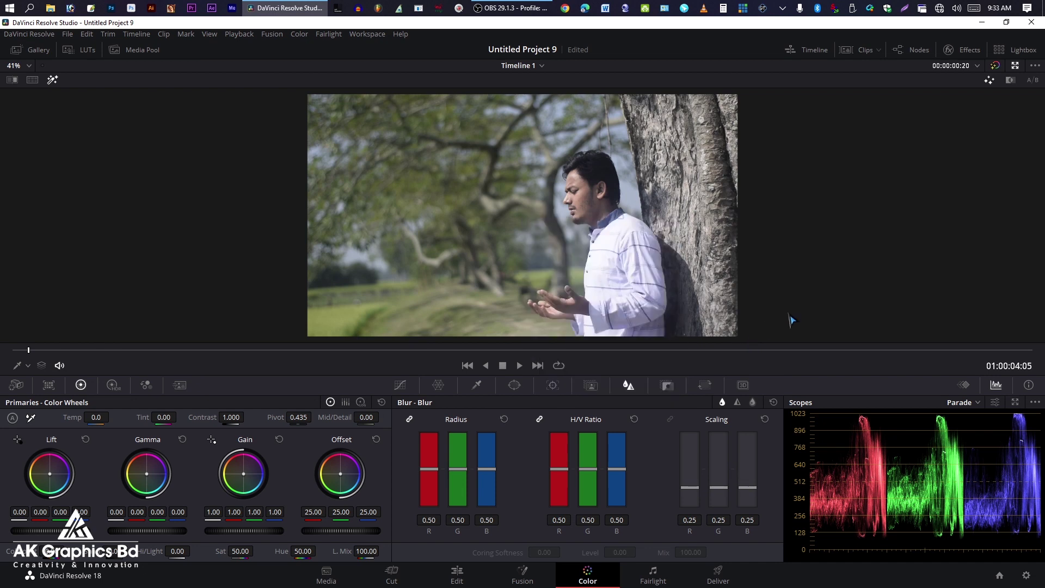